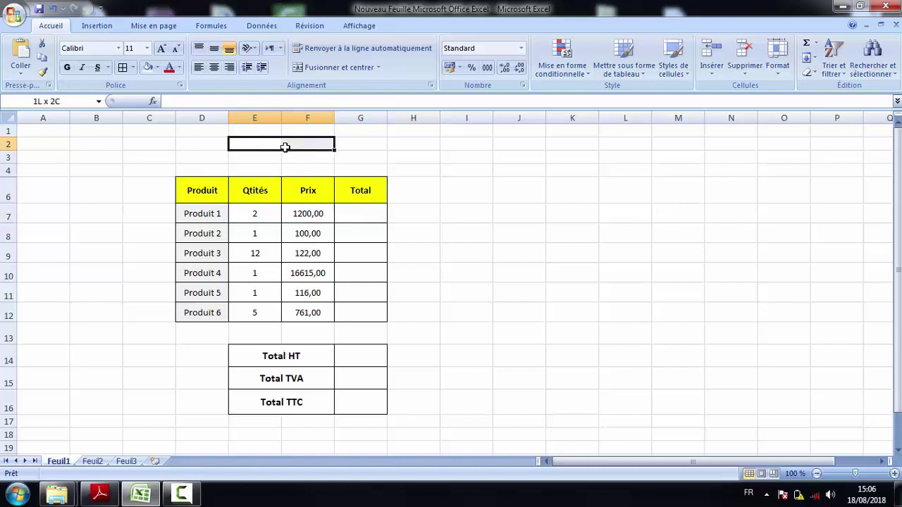
Step: Merge and centre cells E2:F2 above the table and enter the title "Facture"
click(334, 67)
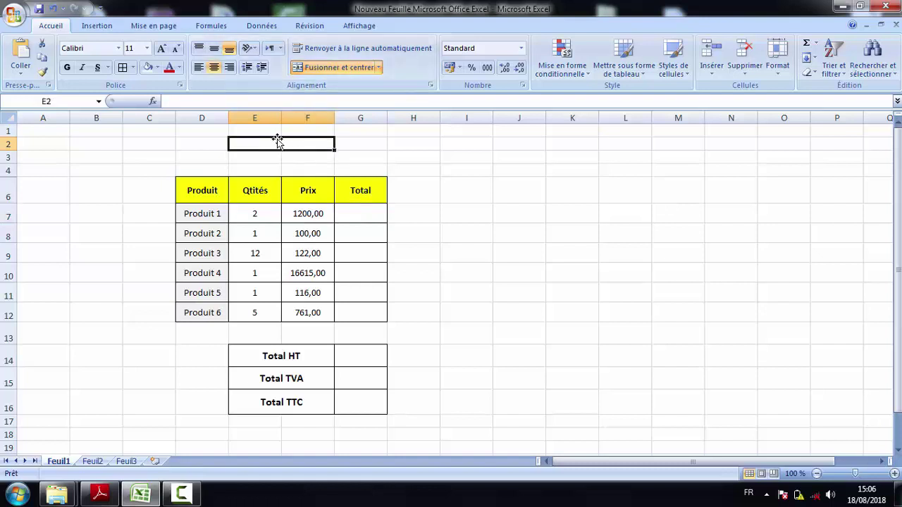
double_click(278, 139)
text(Fac)
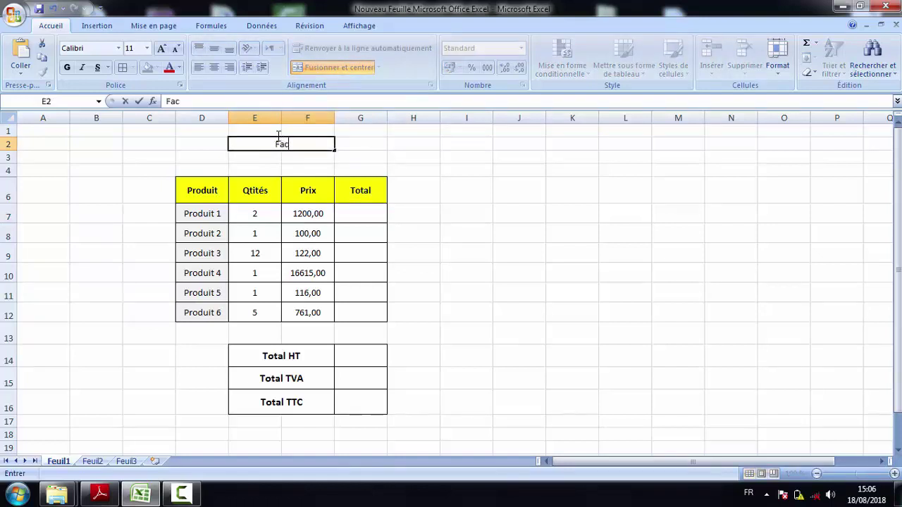
text(ture)
key(Return)
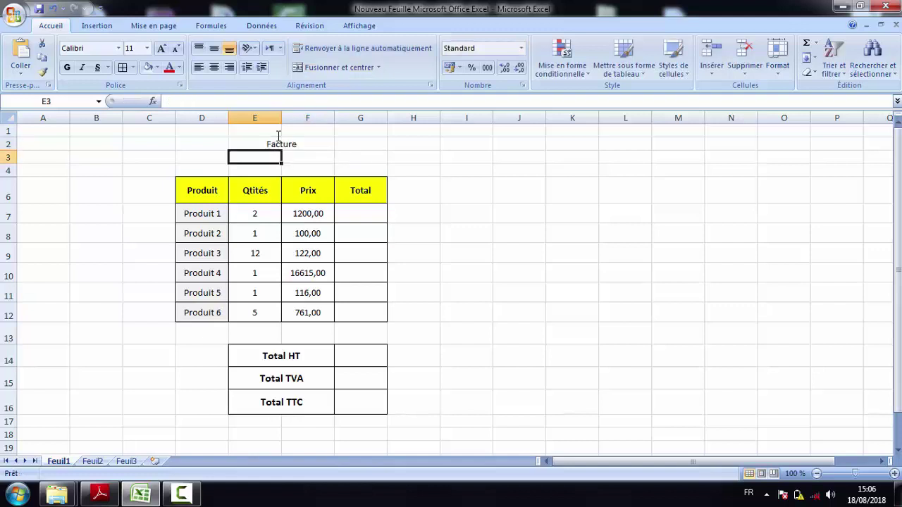
Step: Examine the Produit, Qtités, Prix and Total columns and the Total HT and Total TVA cells of the invoice
drag(211, 200, 214, 294)
drag(261, 196, 258, 292)
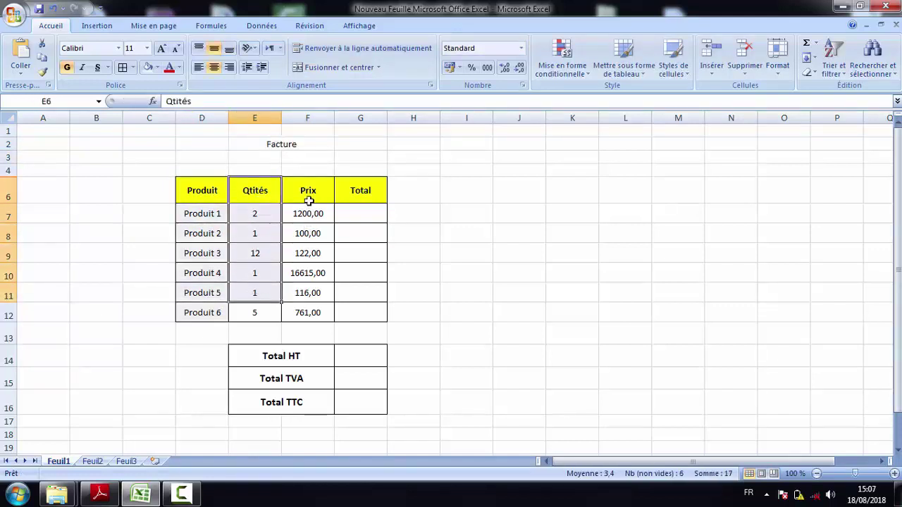
drag(308, 200, 295, 294)
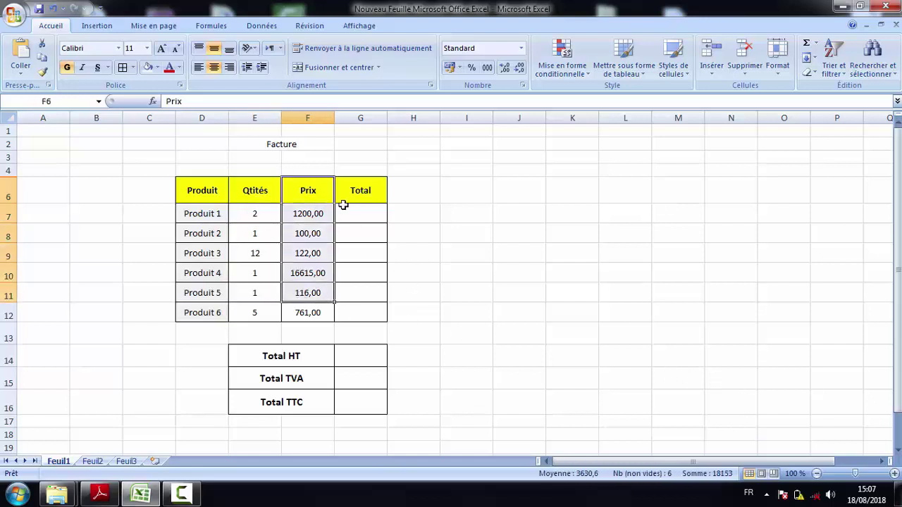
click(368, 192)
drag(371, 213, 358, 288)
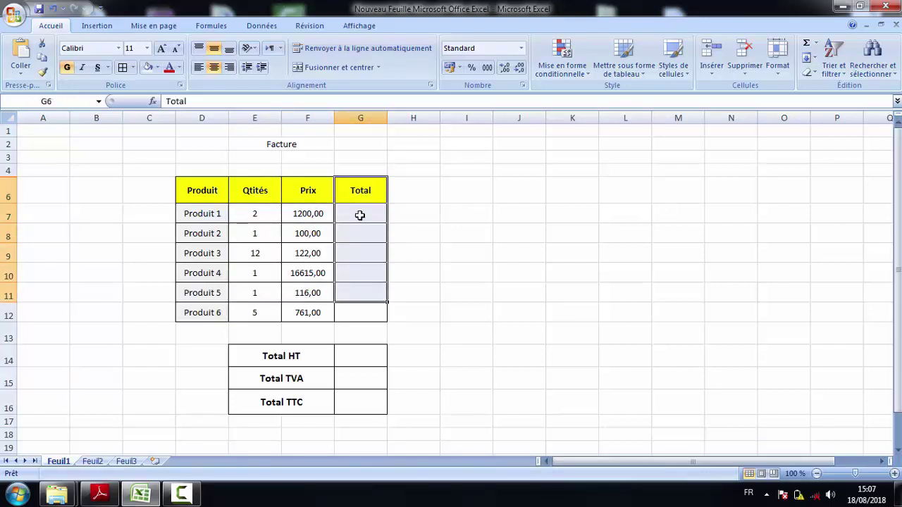
click(317, 206)
click(271, 213)
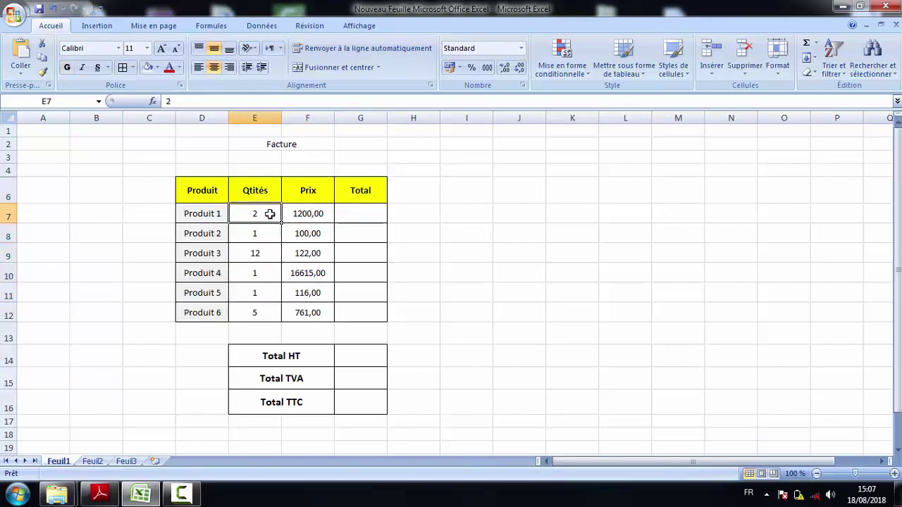
click(355, 364)
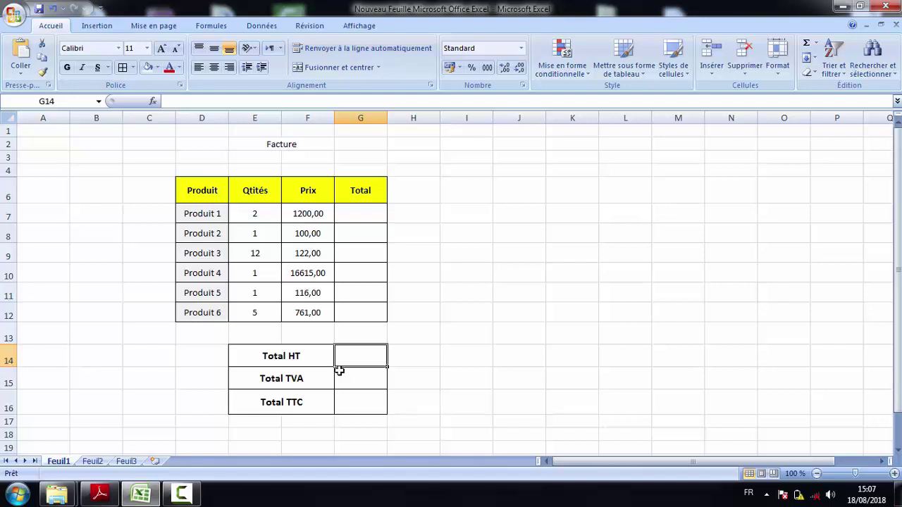
drag(314, 378, 353, 383)
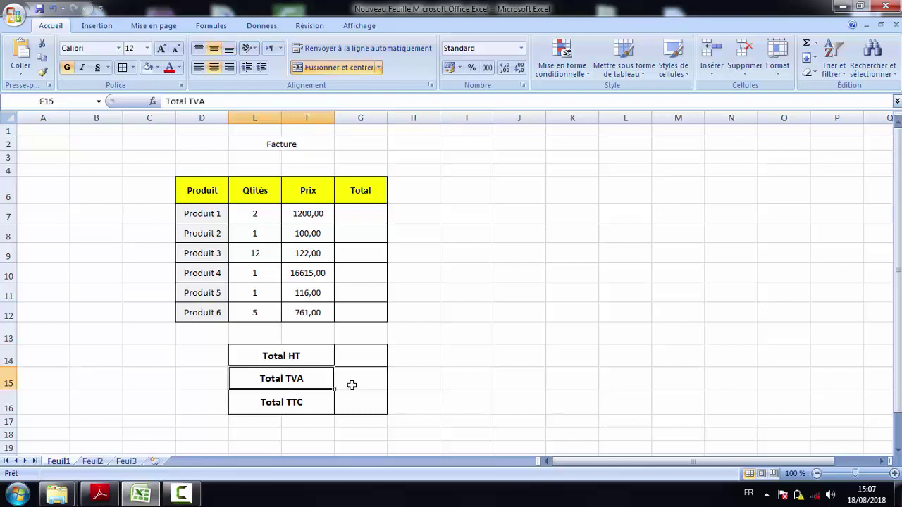
click(352, 384)
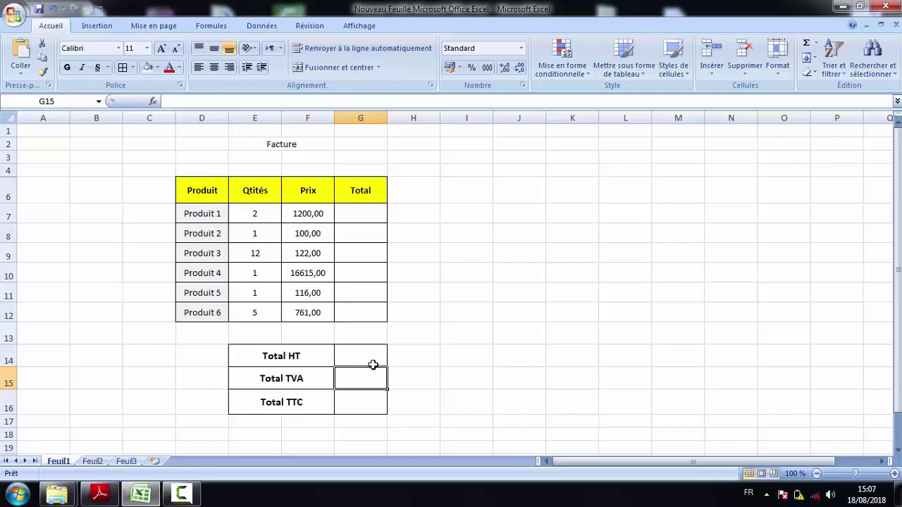
Step: Calculate the Produit 1 total in G7 with the formula =E7*F7 and fill it down to G12
double_click(356, 218)
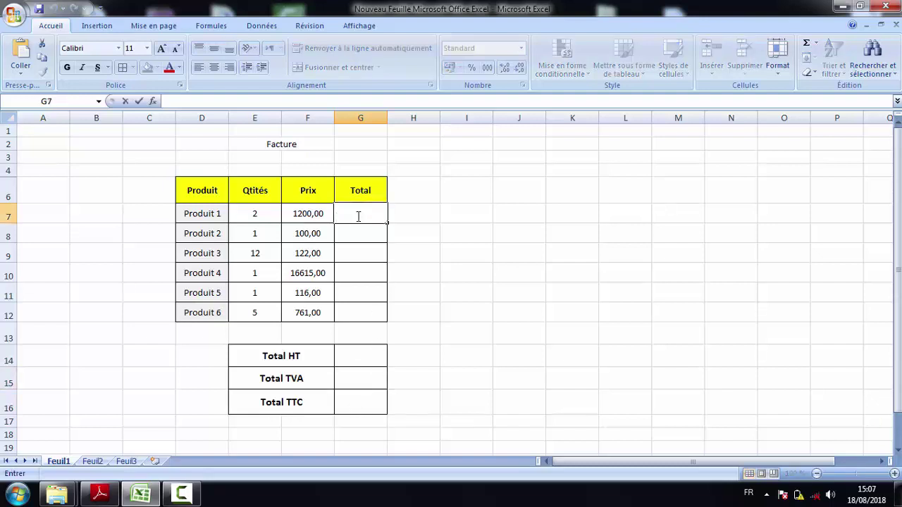
text(=)
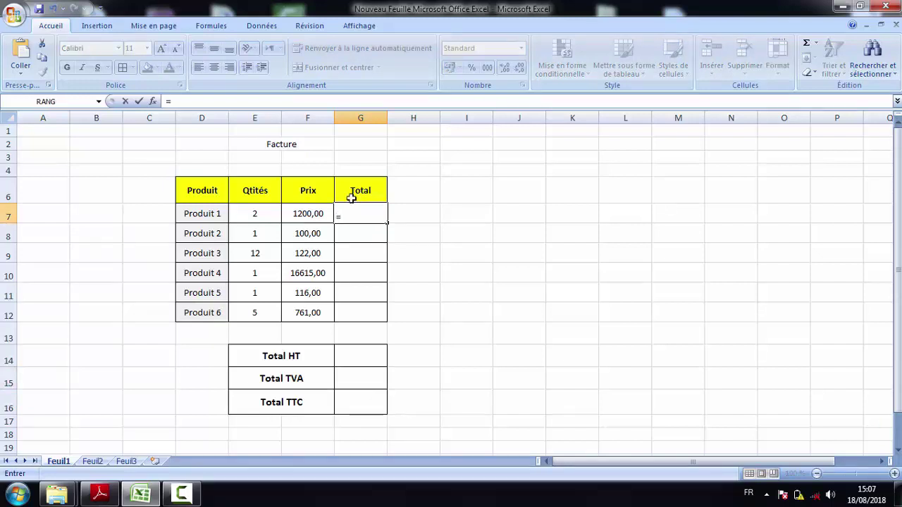
click(268, 212)
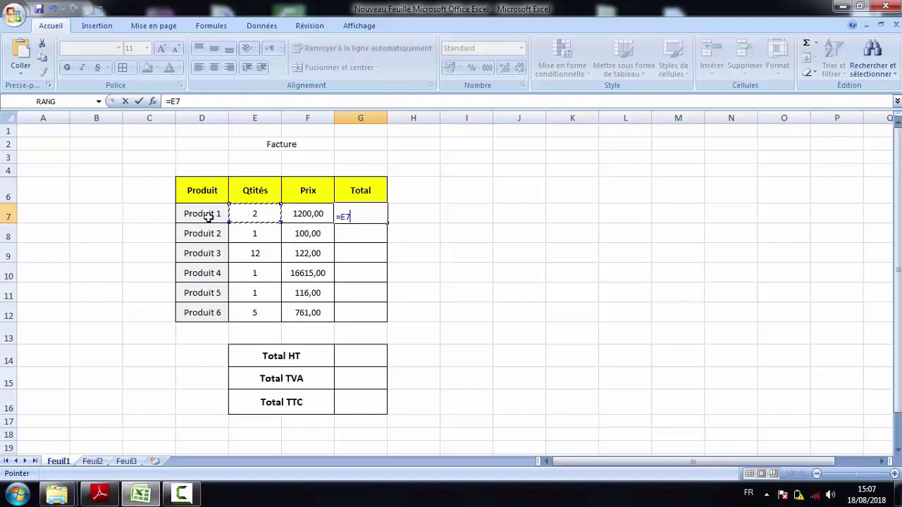
text(µ)
click(297, 214)
key(Return)
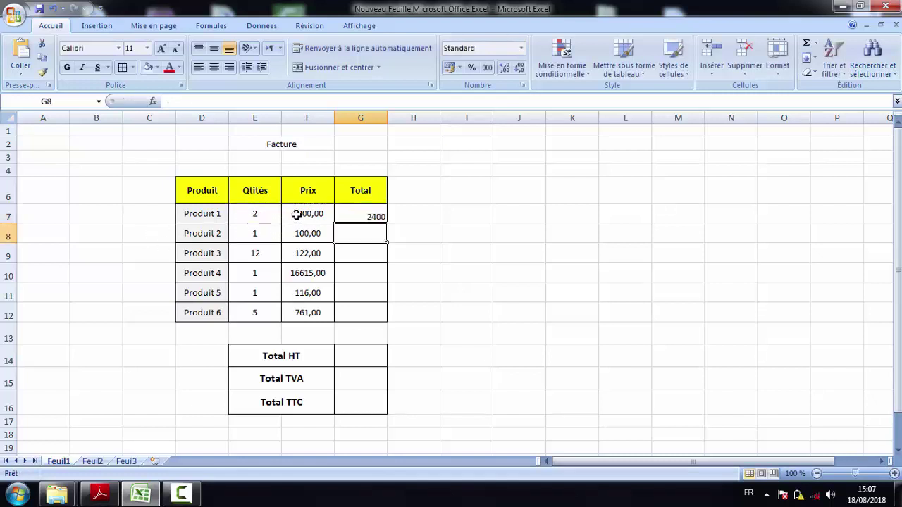
click(380, 222)
drag(386, 221, 381, 318)
Step: Format the product totals in G7:G12 as Nombre with two decimals
right_click(380, 212)
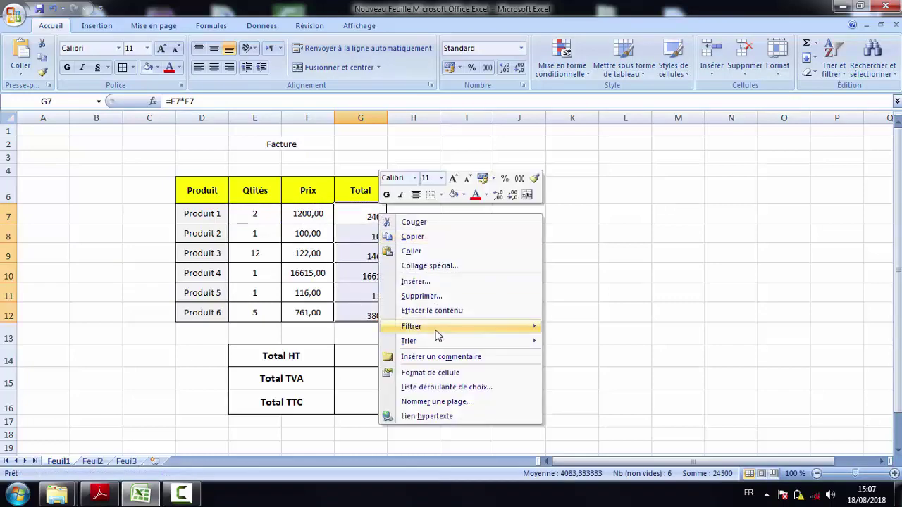
click(438, 372)
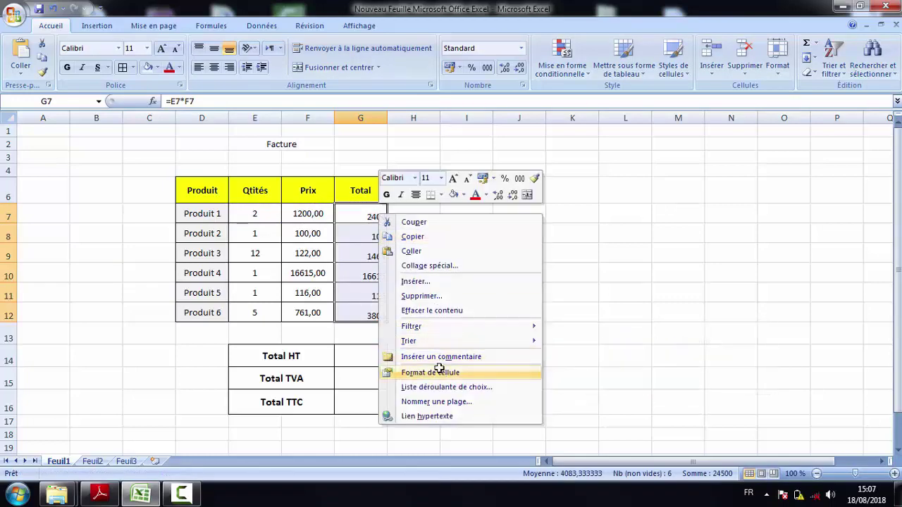
click(288, 244)
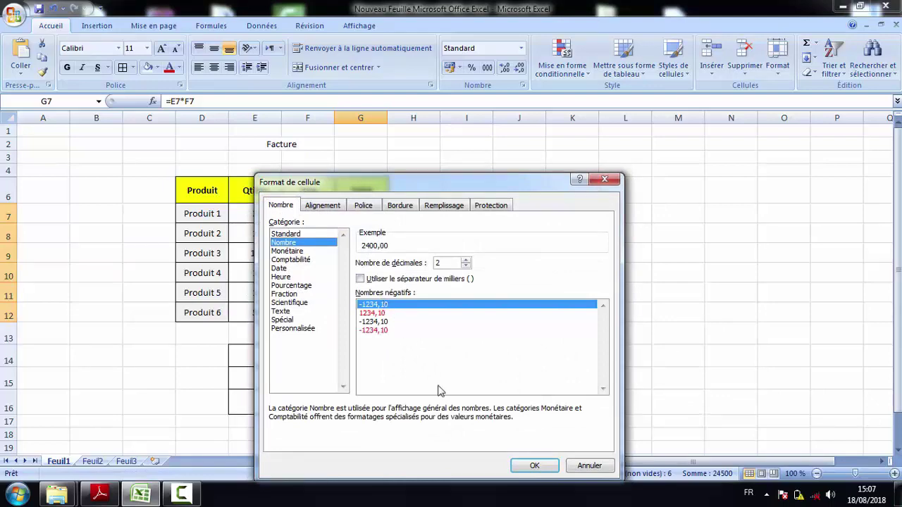
click(534, 466)
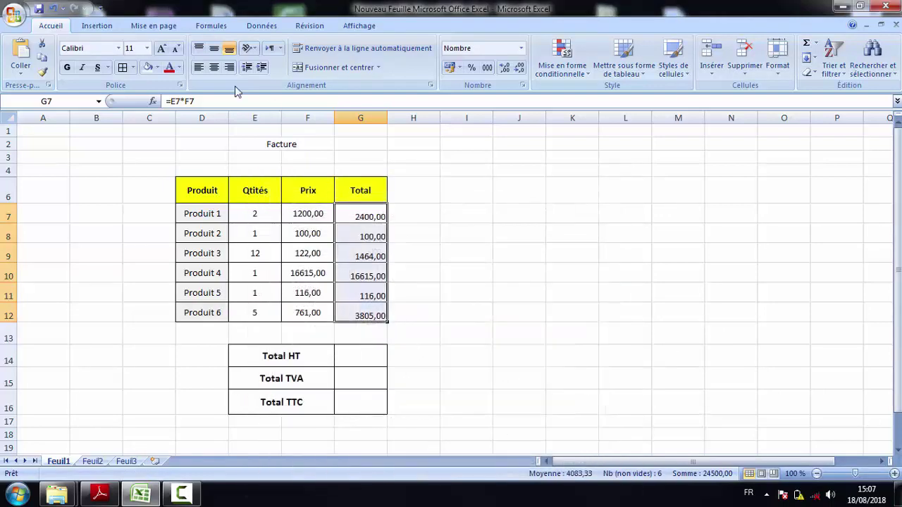
Step: Centre the product totals in G7:G12 in bold and apply the € Français (France) accounting format
click(214, 48)
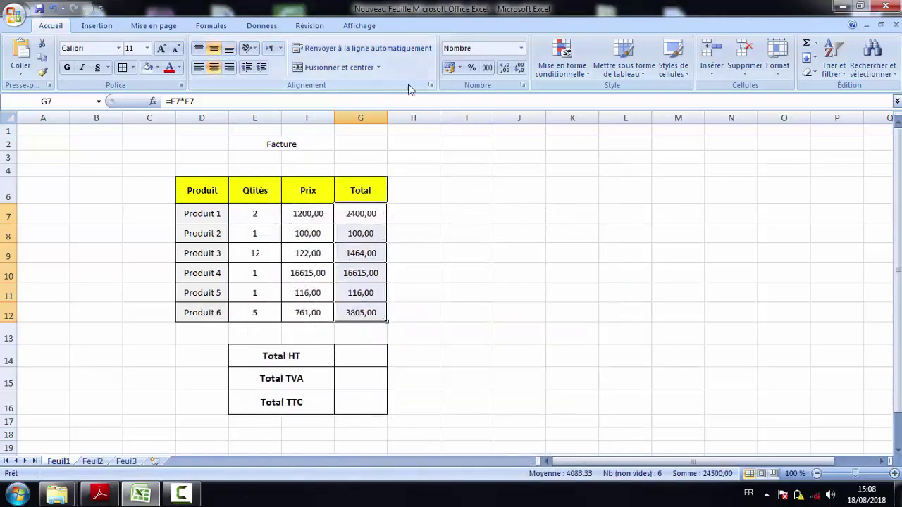
click(67, 67)
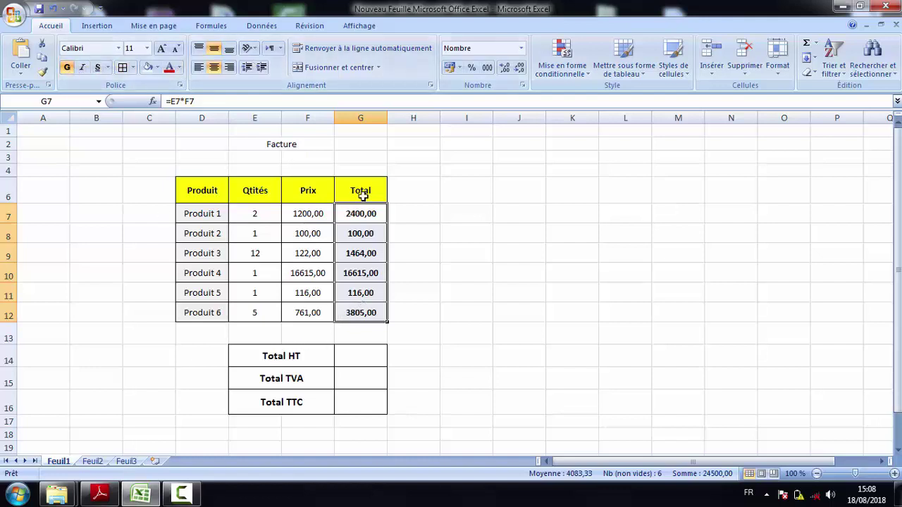
click(460, 68)
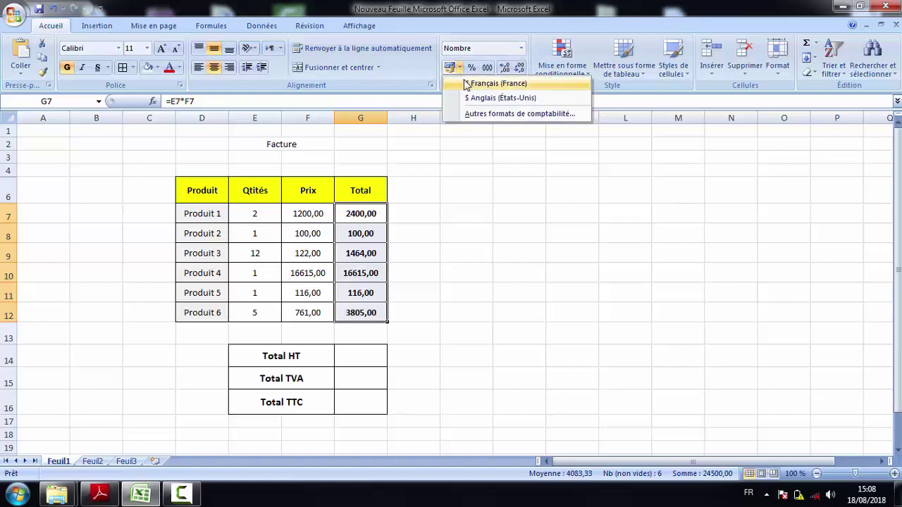
click(467, 84)
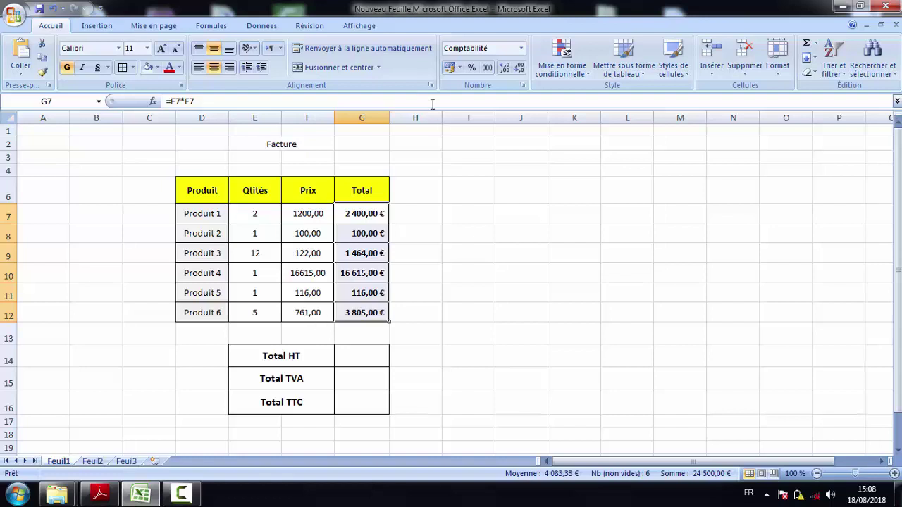
click(458, 73)
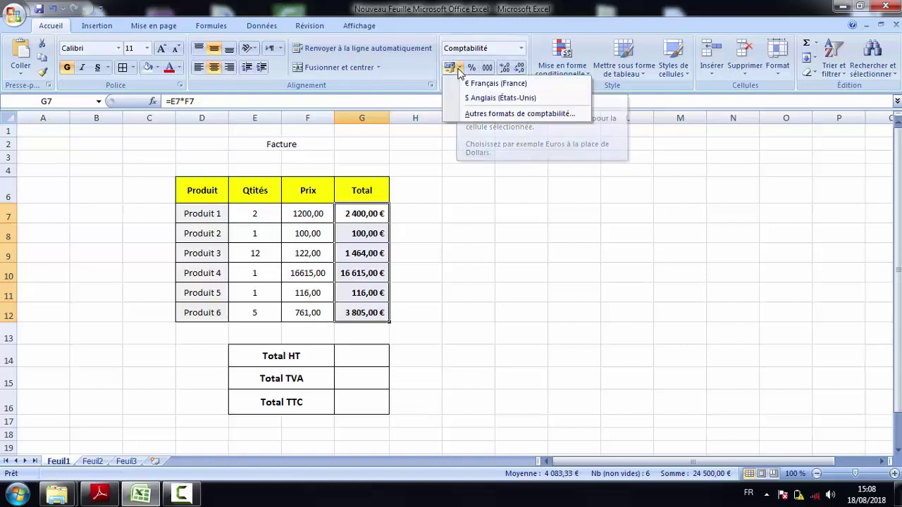
click(466, 212)
Step: Switch to the Windows Control Panel and open the Région et langue settings under Horloge, langue et région
click(3, 501)
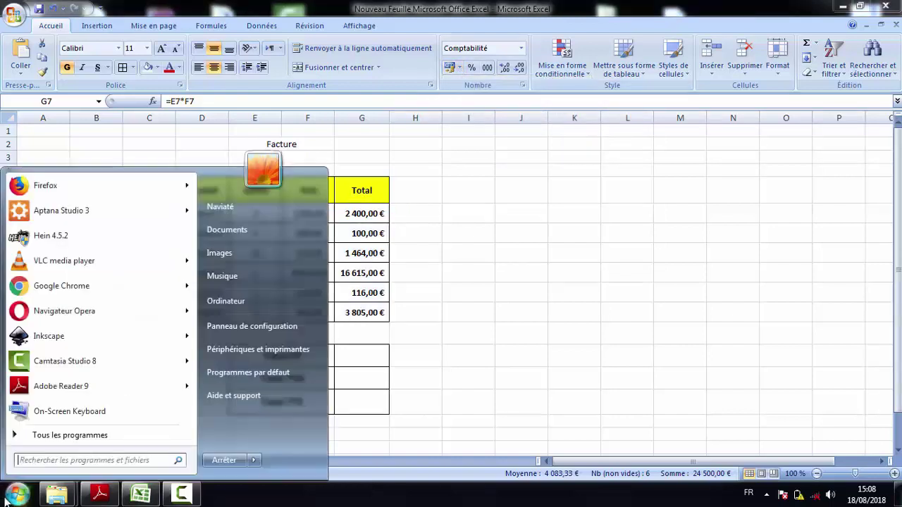
click(271, 323)
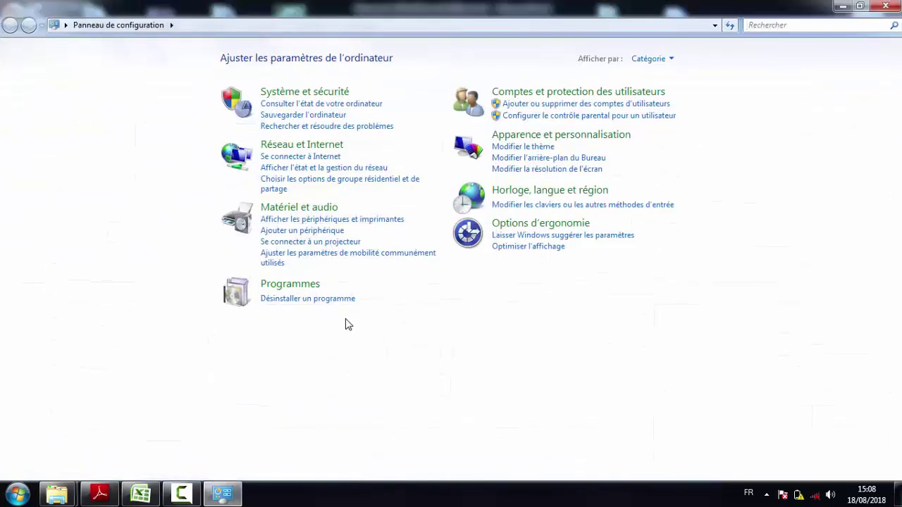
click(576, 198)
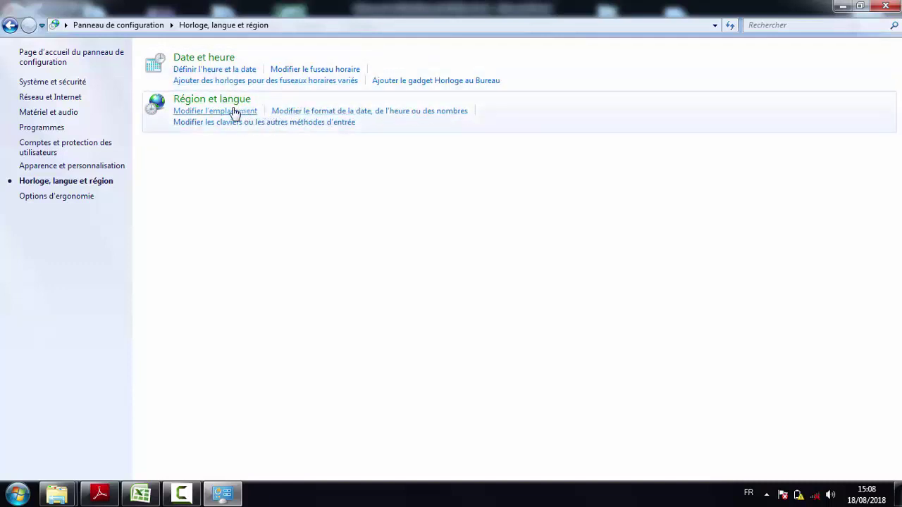
click(211, 99)
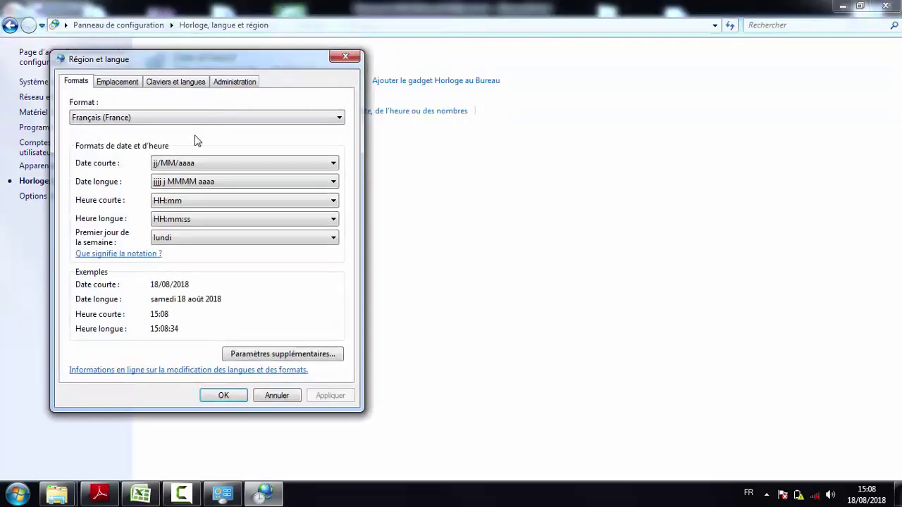
click(123, 88)
click(173, 87)
click(231, 86)
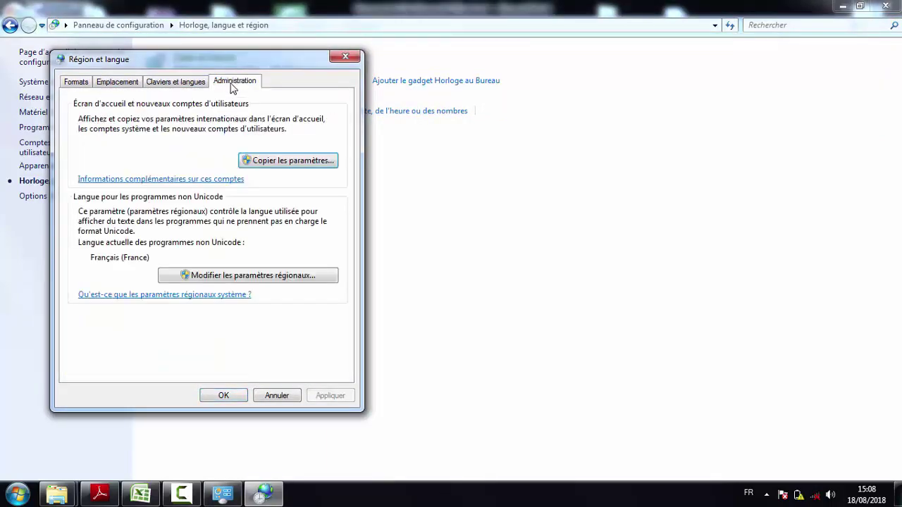
click(76, 83)
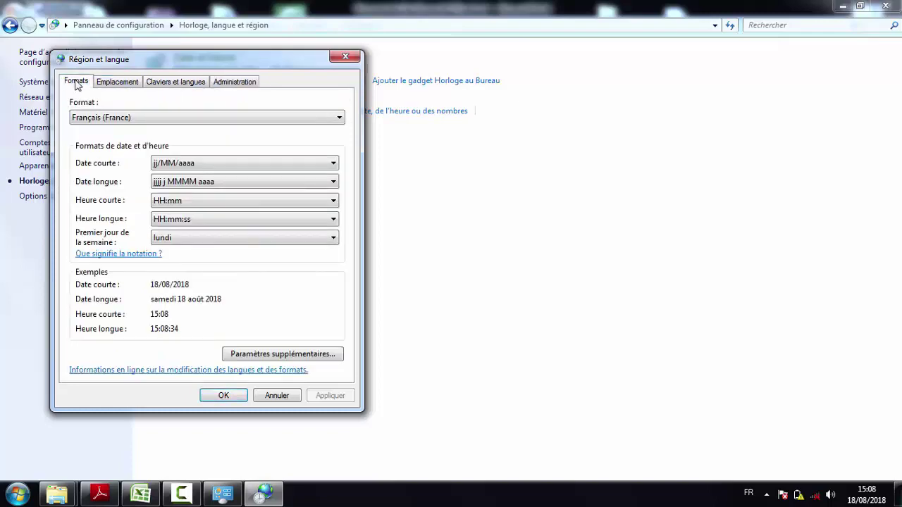
Step: Set the currency symbol to DH in the additional regional format settings, apply it and return to the Excel workbook
click(315, 355)
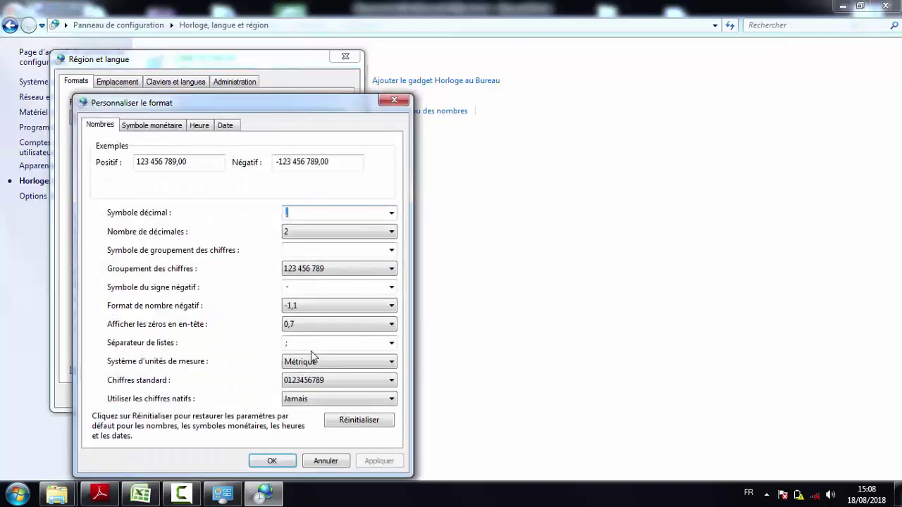
click(160, 130)
drag(186, 108, 186, 62)
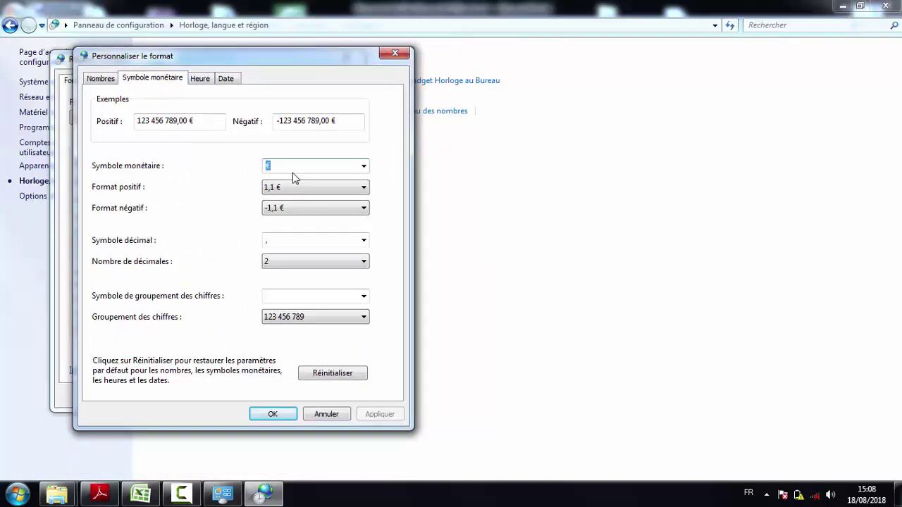
text(DH)
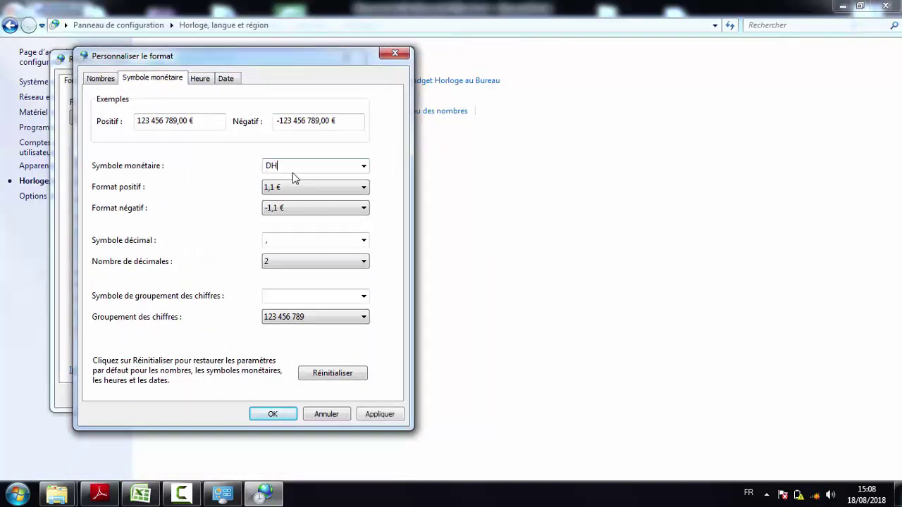
click(376, 416)
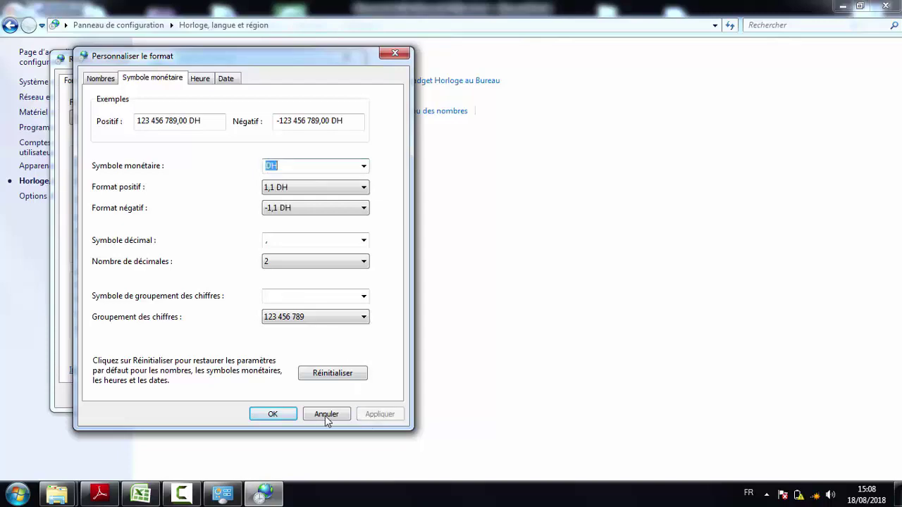
click(290, 415)
click(224, 395)
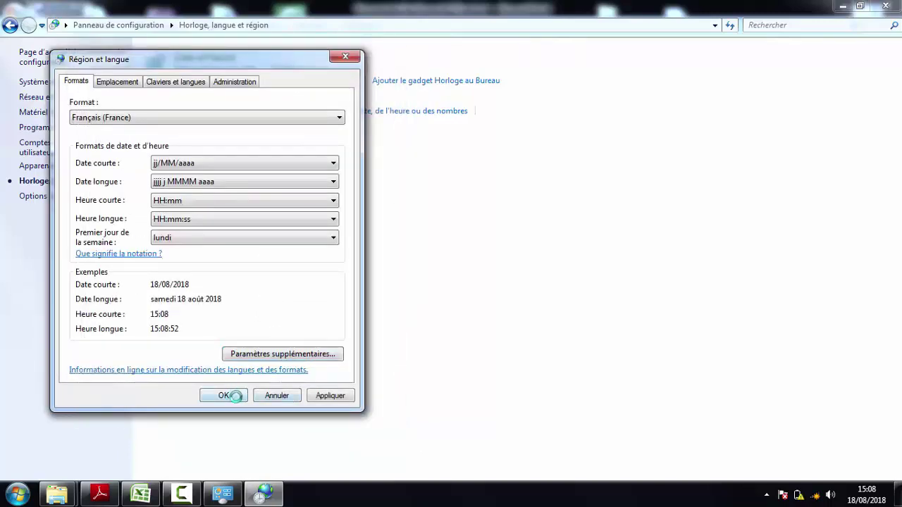
click(144, 496)
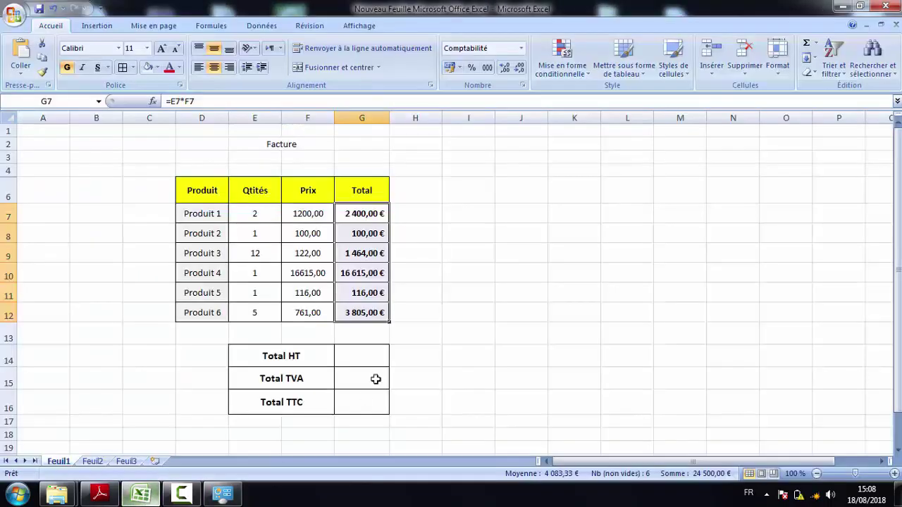
Step: Apply the DH accounting format to the product totals in G7:G12
click(459, 68)
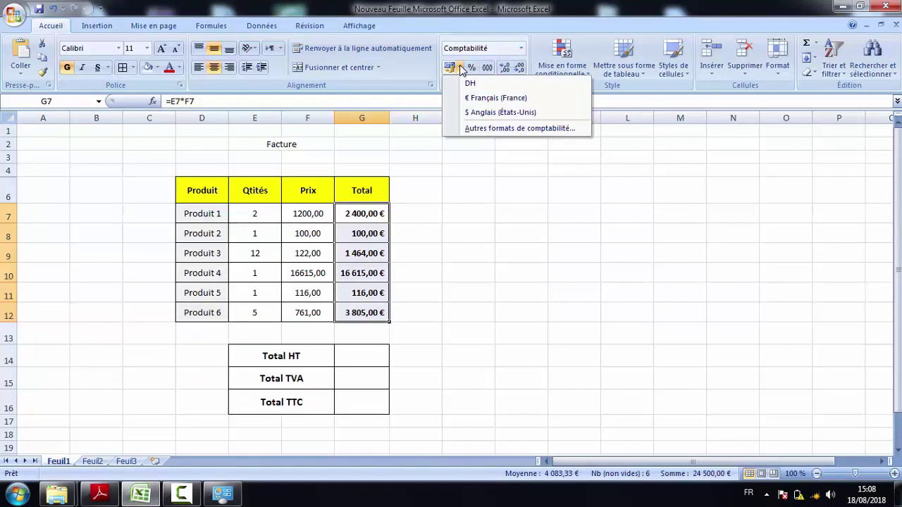
click(468, 81)
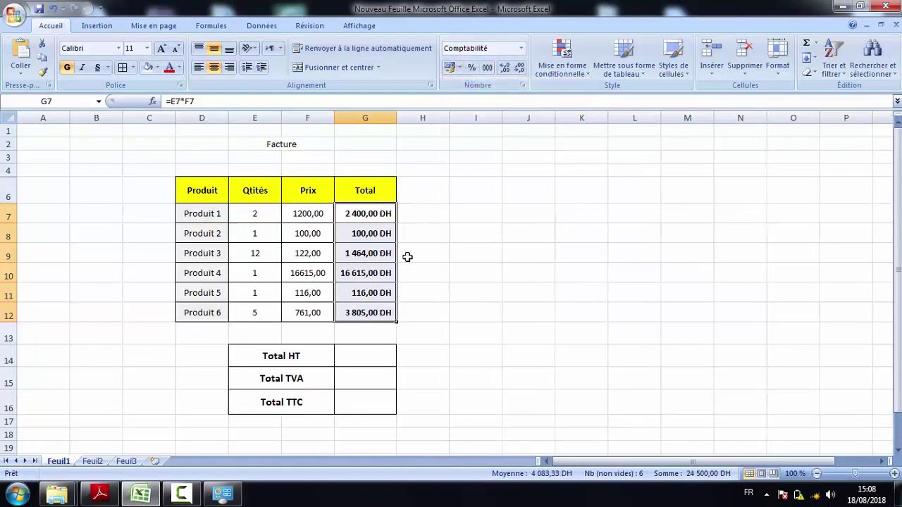
Step: Calculate the Total HT in G14 with the AutoSum formula =SOMME(G7:G12)
click(355, 359)
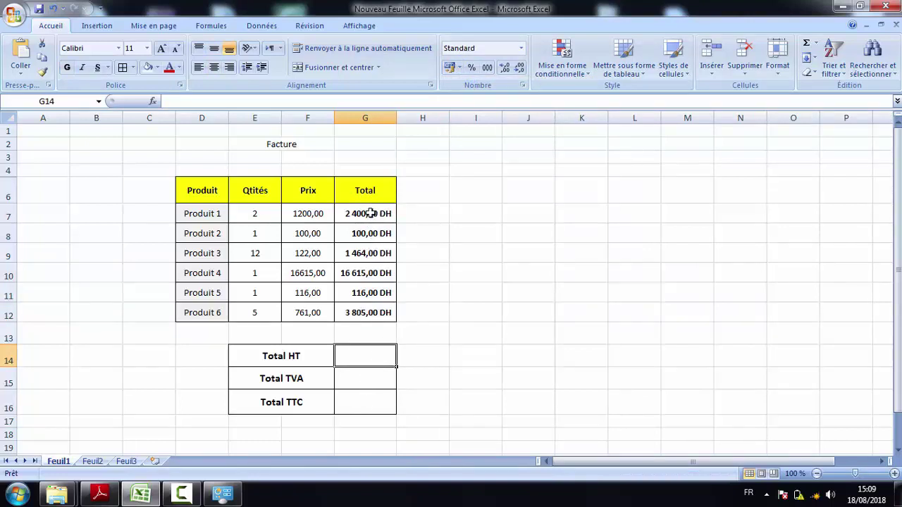
drag(370, 213, 356, 313)
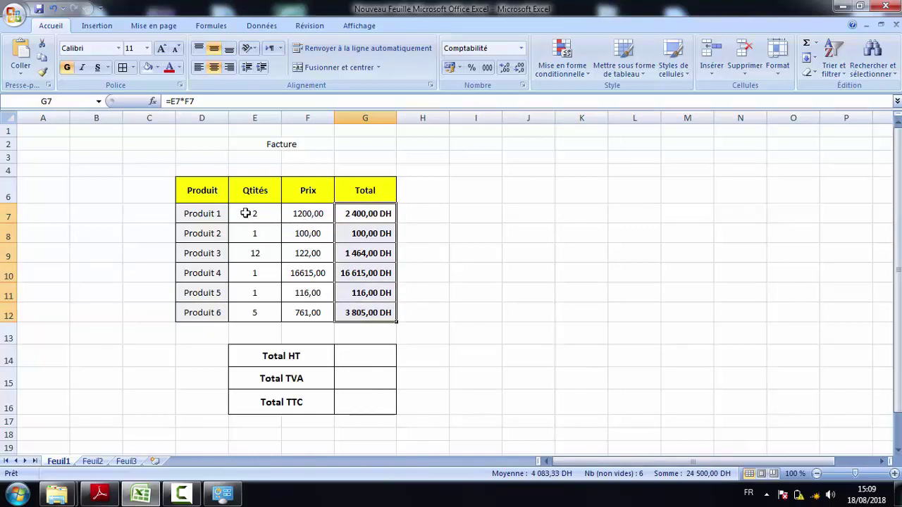
click(356, 357)
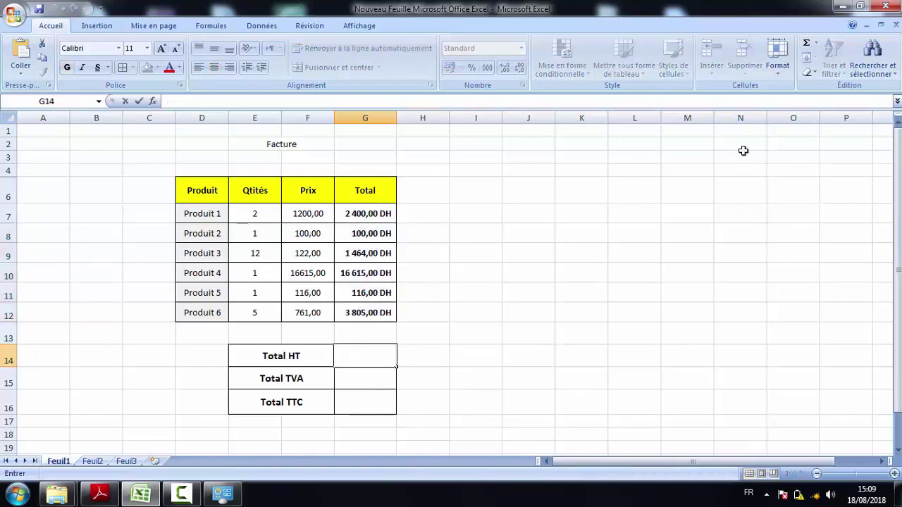
click(807, 45)
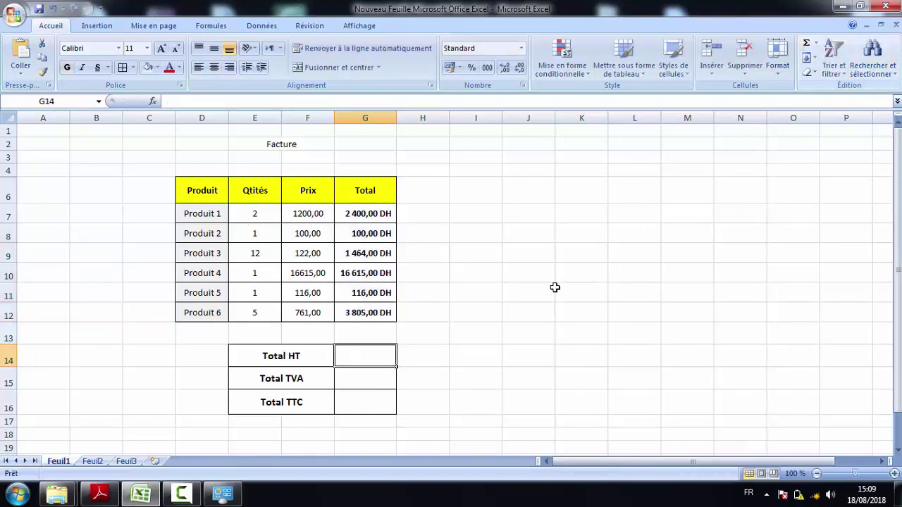
click(807, 46)
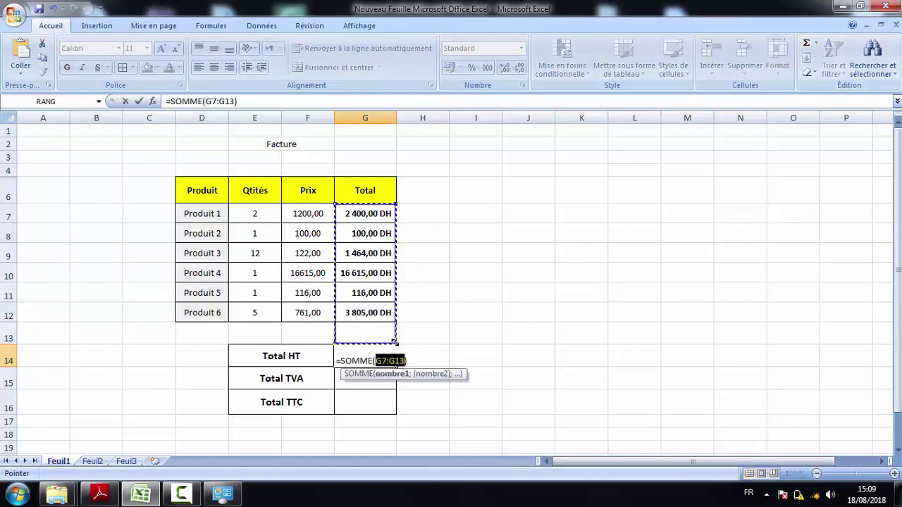
drag(396, 344, 394, 326)
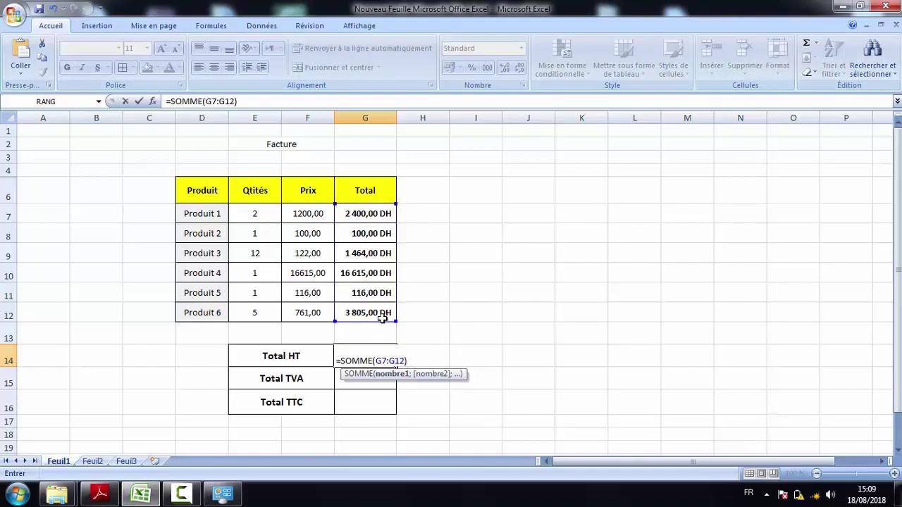
key(Return)
click(384, 360)
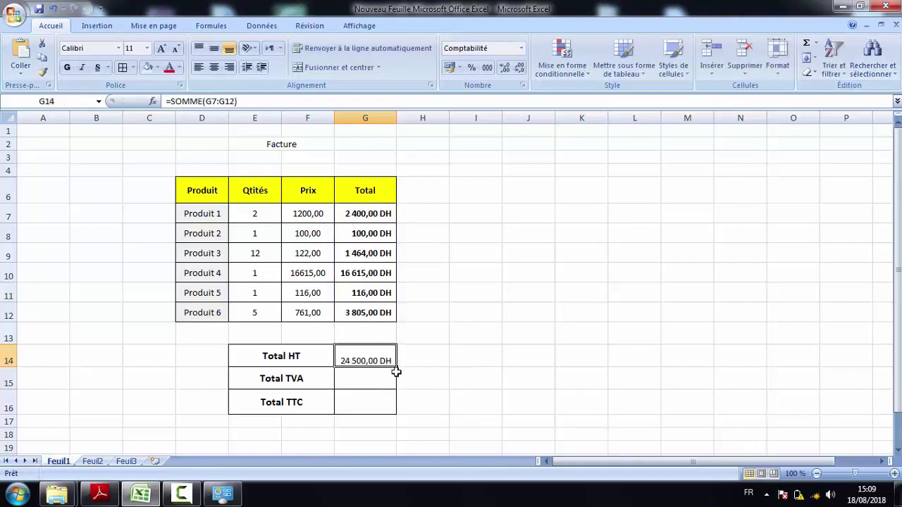
Step: Add 20% to the Total TVA label in E15 so that it reads "Total TVA 20%"
click(364, 375)
click(320, 378)
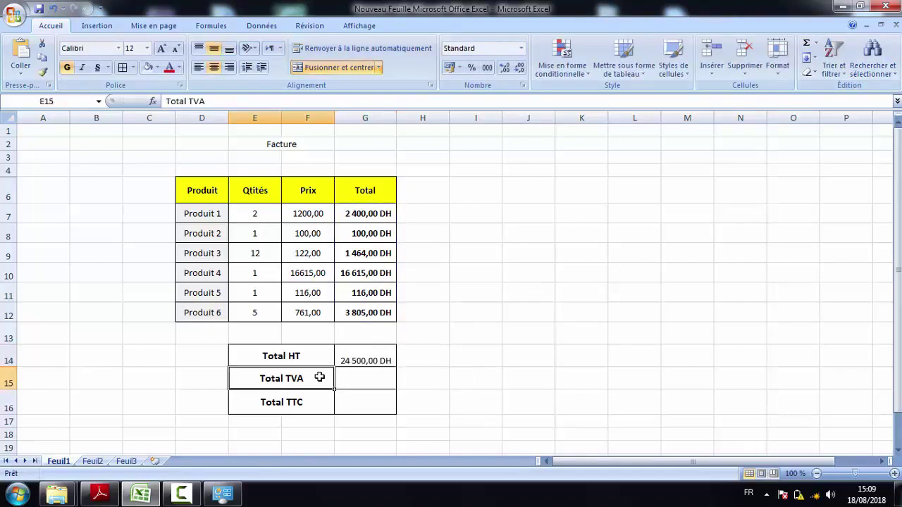
double_click(321, 379)
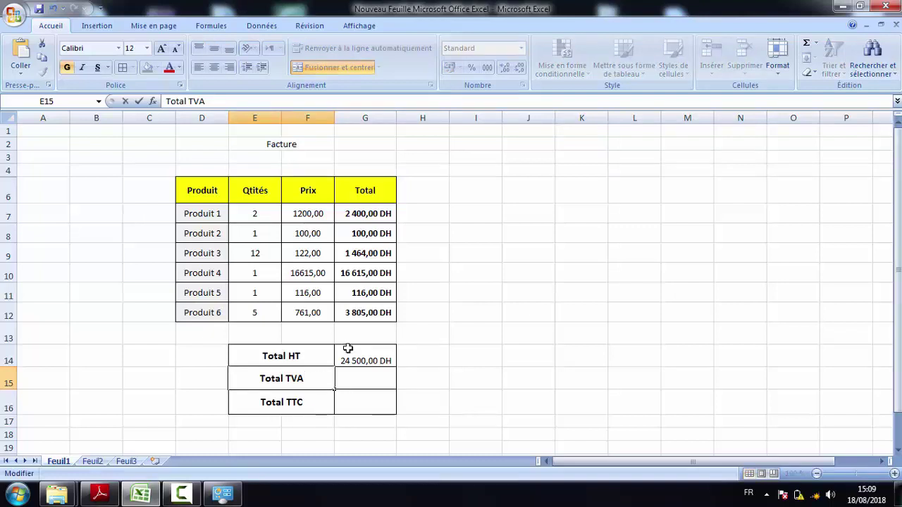
text(20%)
key(Return)
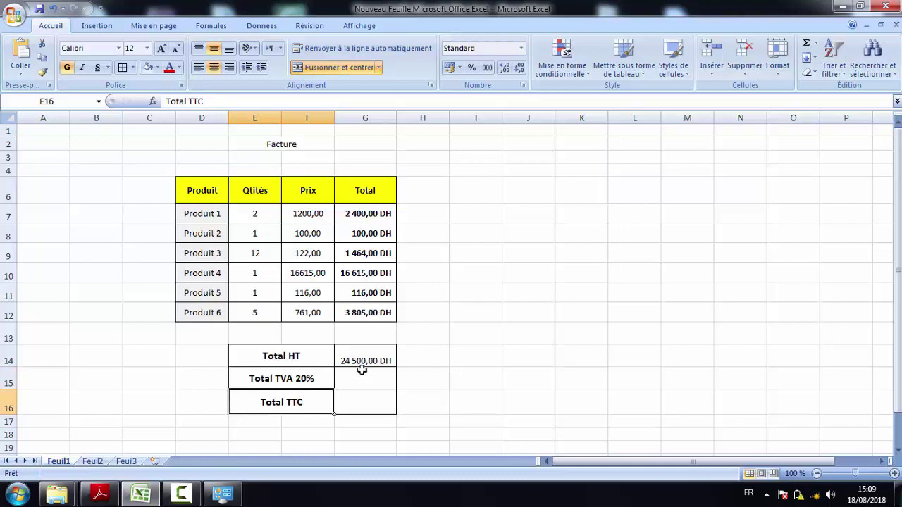
Step: Calculate the TVA amount in G15 with the formula =G14*20%, dismissing the battery alert
click(312, 378)
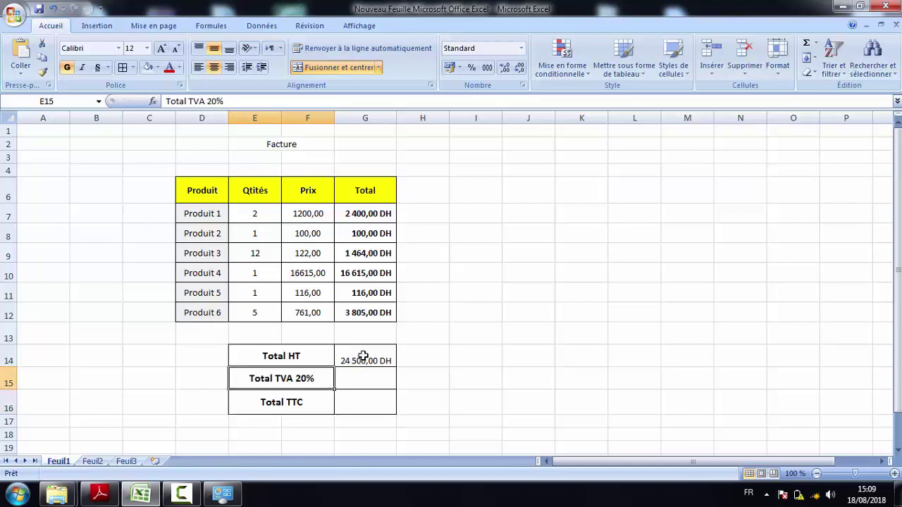
click(368, 359)
double_click(365, 379)
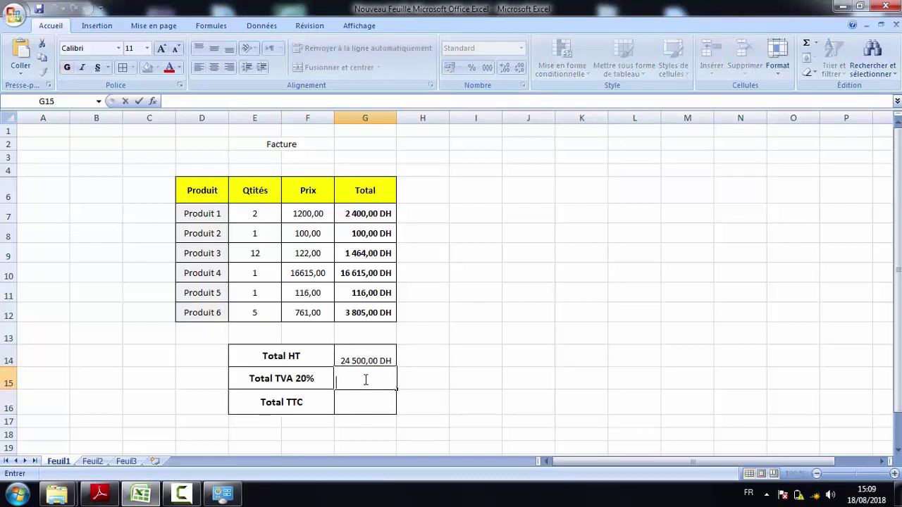
text(=)
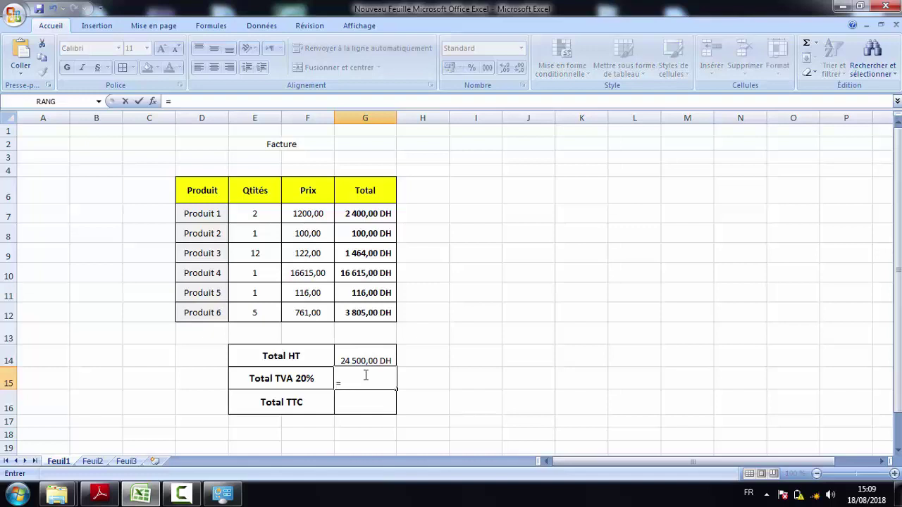
click(367, 360)
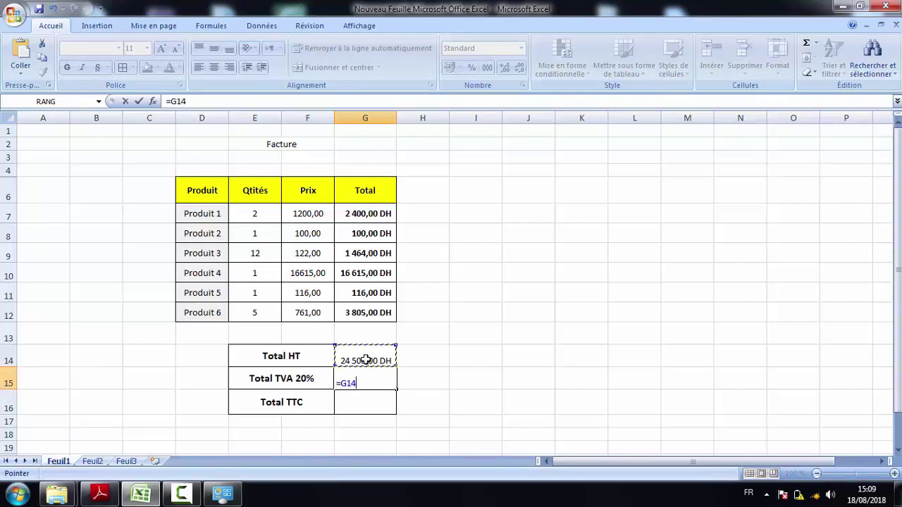
text(µ)
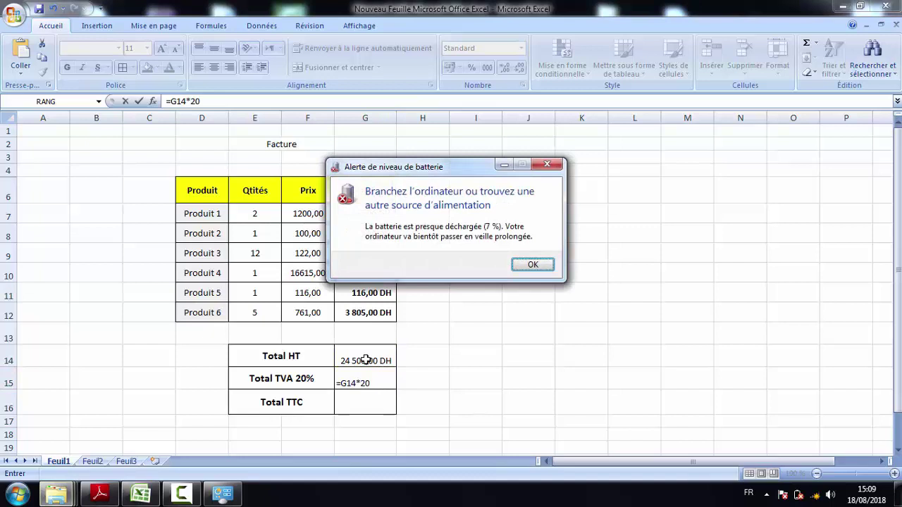
click(532, 265)
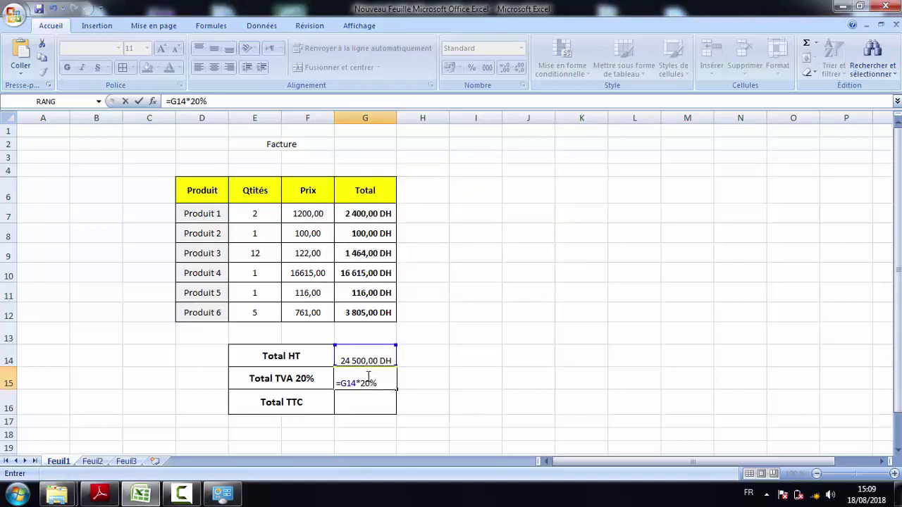
key(Return)
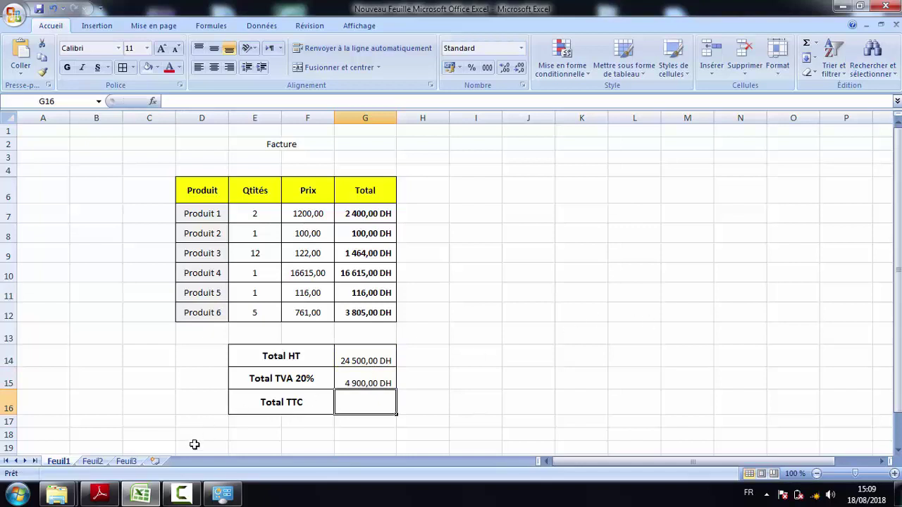
click(181, 494)
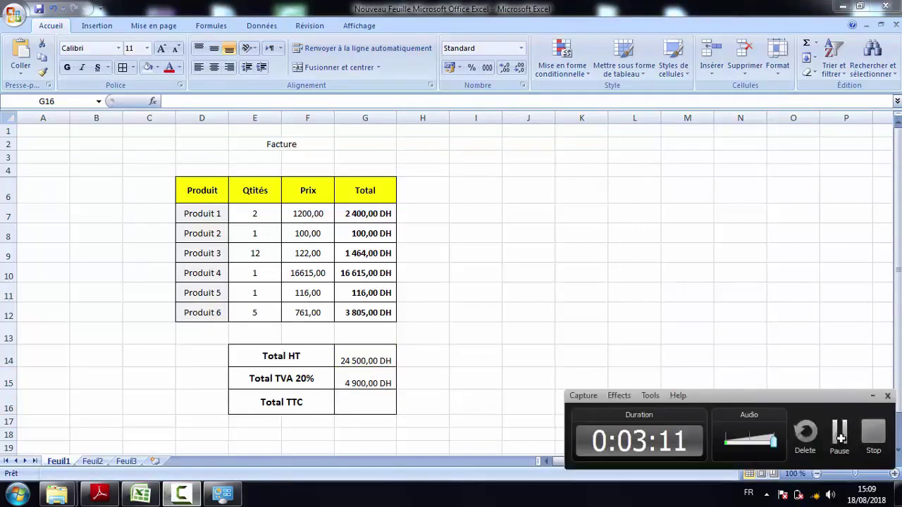
Step: Set the font size of the amounts in G14:G15 to 12 and align them vertically to the middle
drag(367, 359, 367, 382)
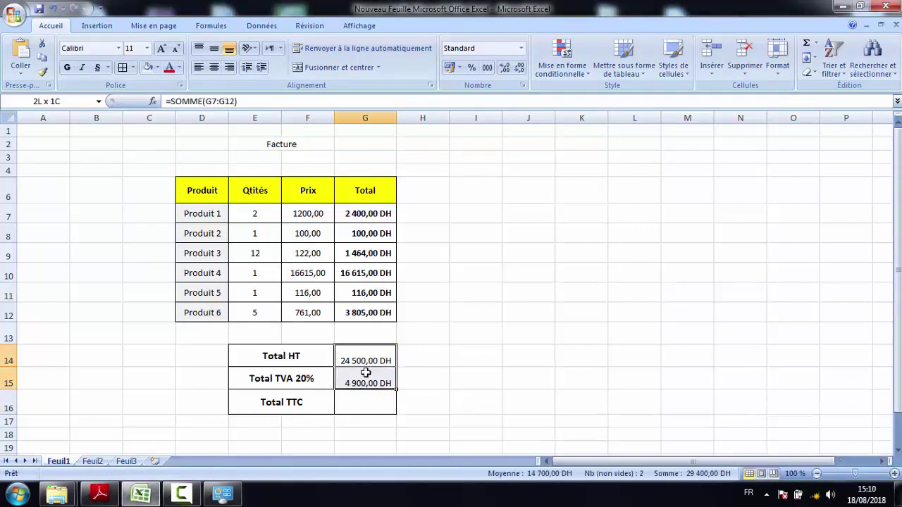
click(162, 50)
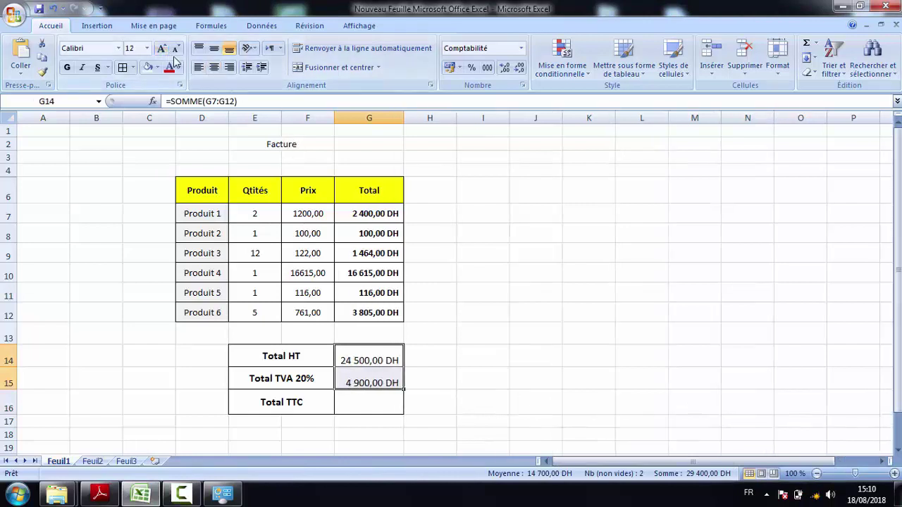
click(214, 48)
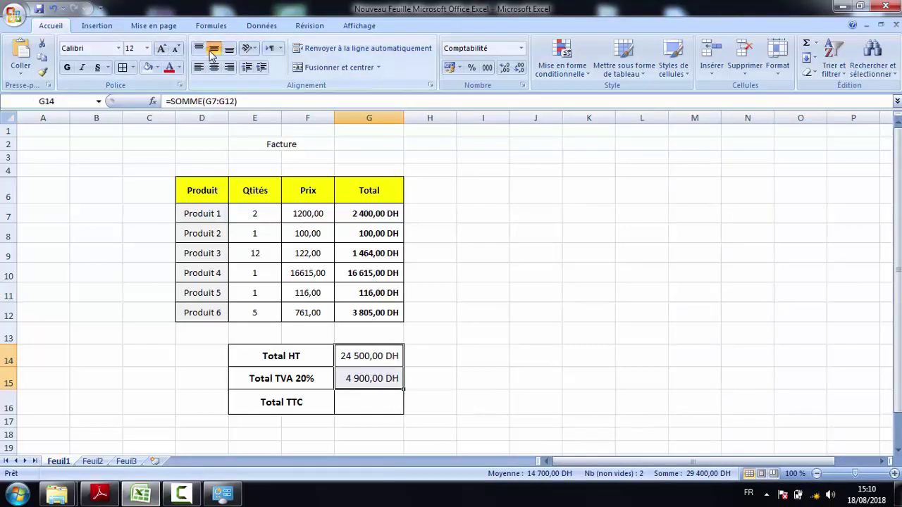
click(368, 378)
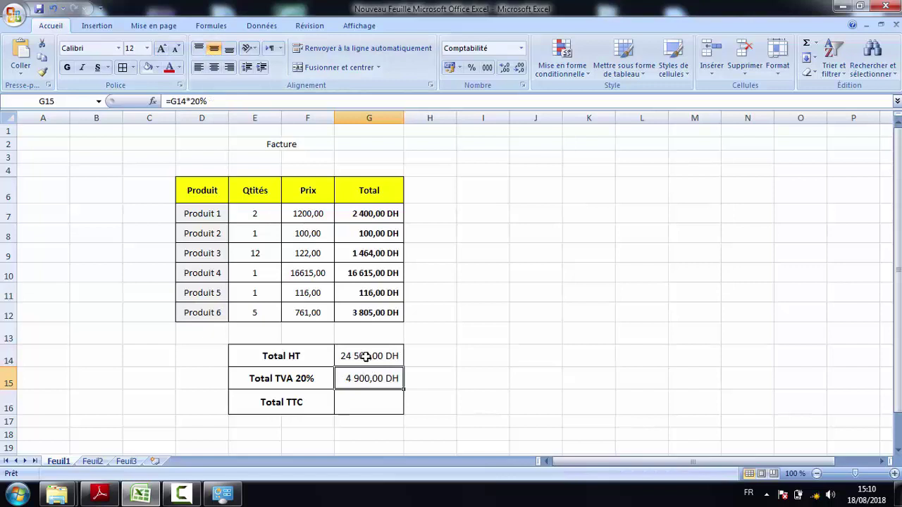
click(367, 356)
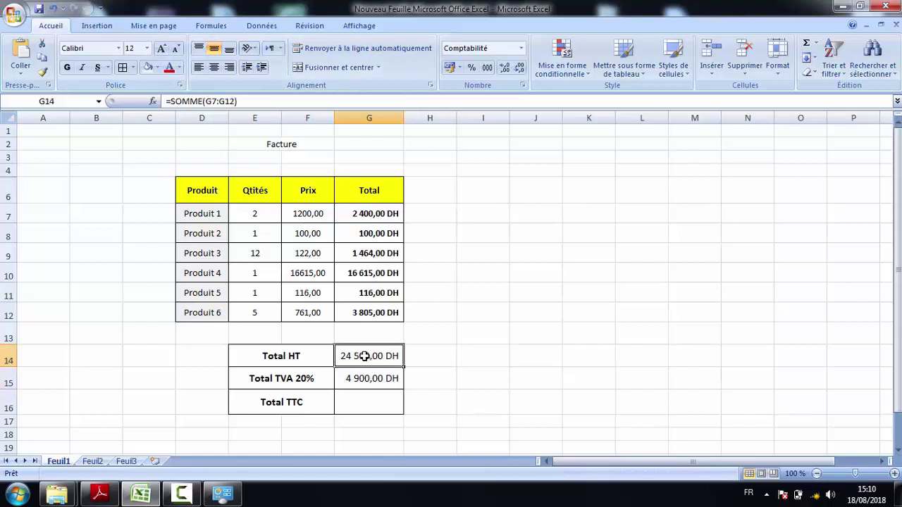
double_click(360, 402)
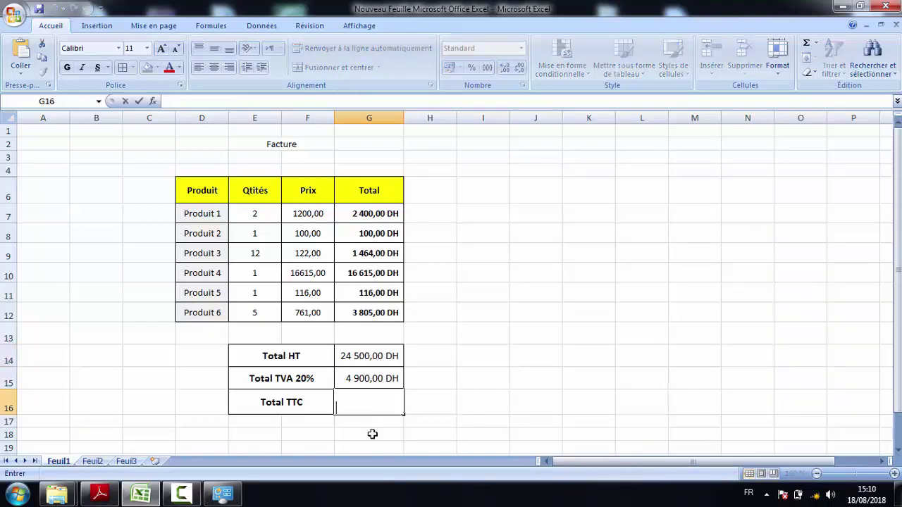
click(373, 434)
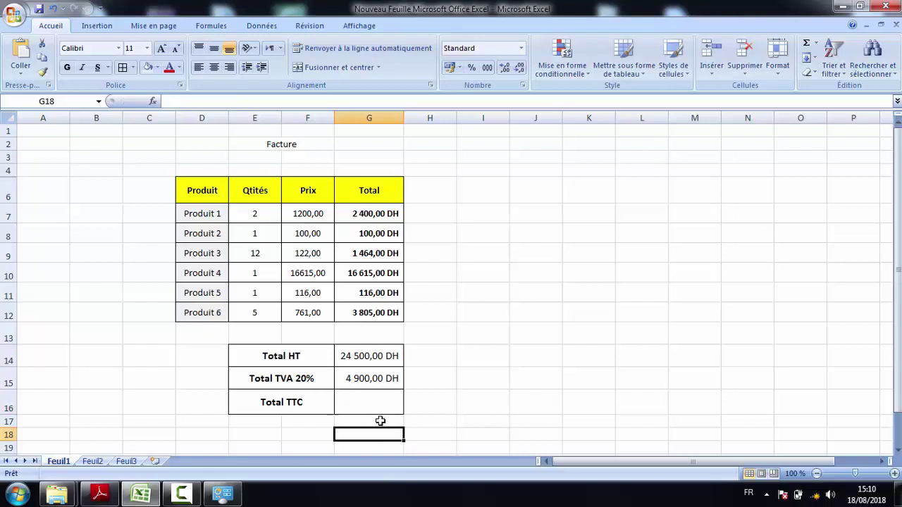
click(374, 378)
click(363, 356)
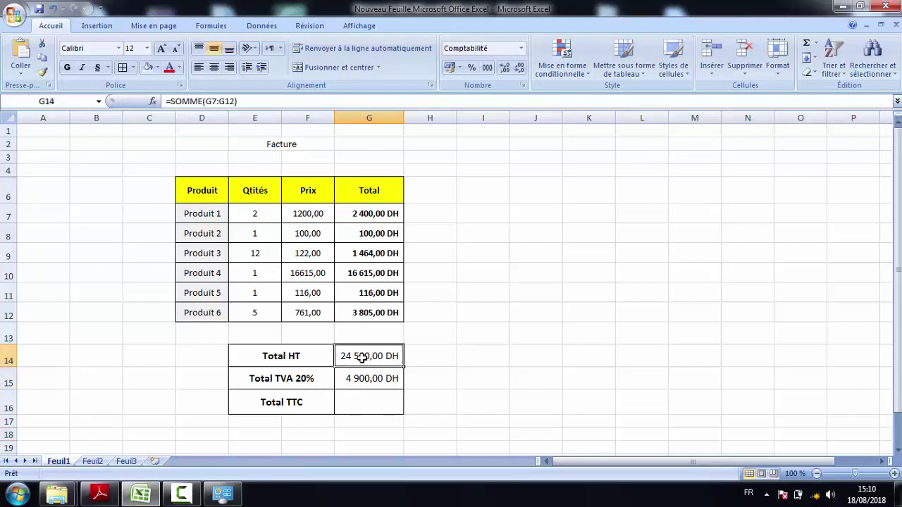
Step: Calculate the Total TTC in G16 with the formula =G14+G15
double_click(362, 402)
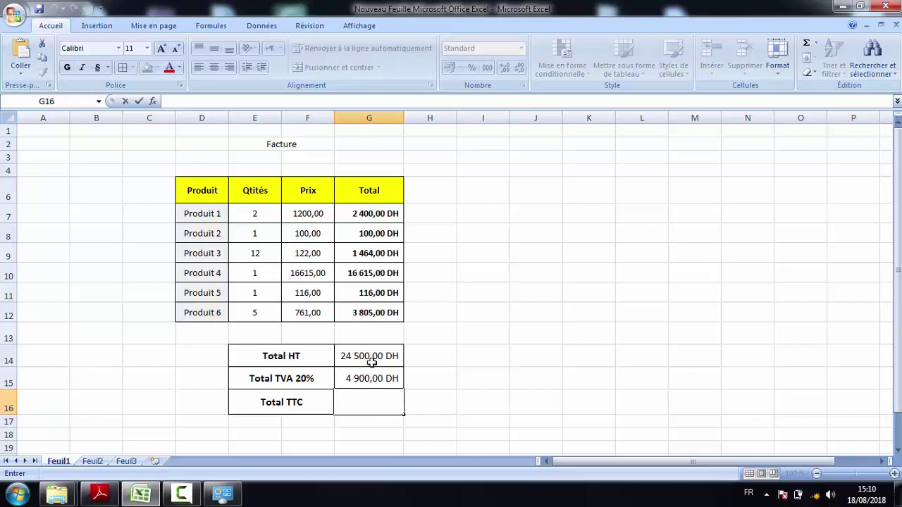
text(=)
click(348, 362)
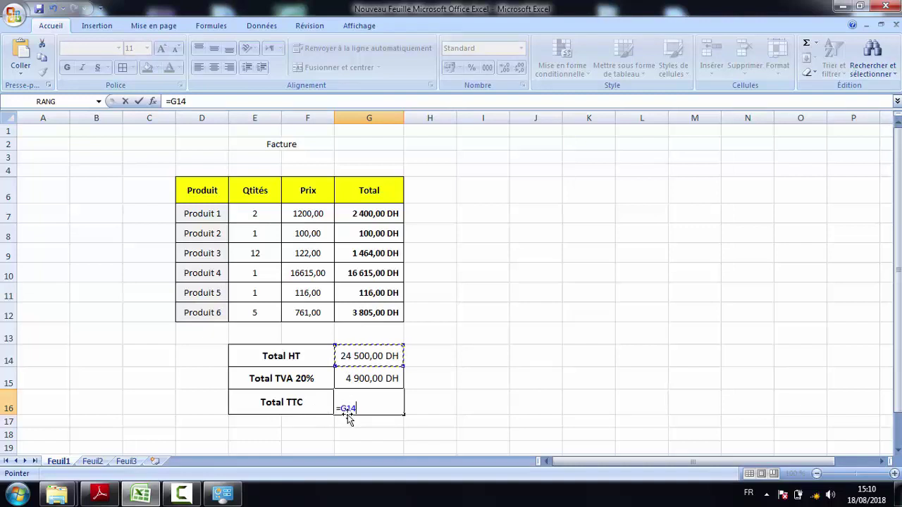
text(=)
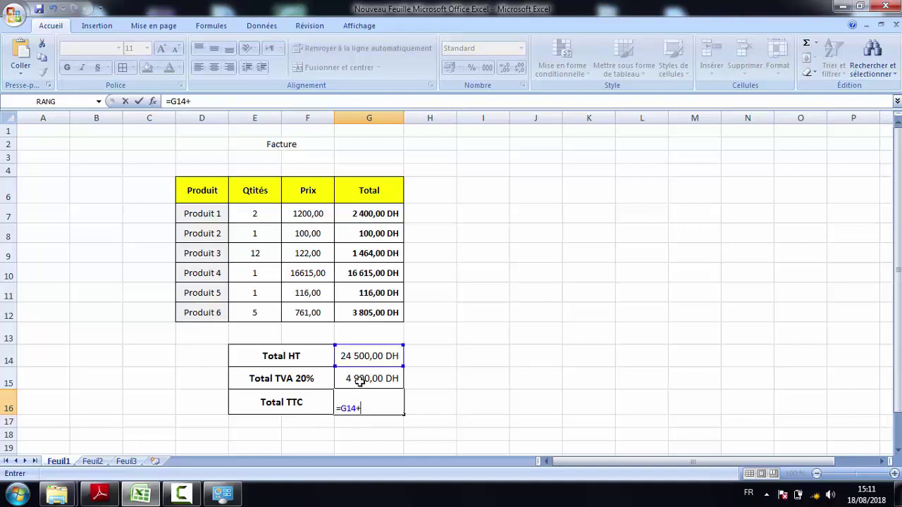
click(359, 381)
key(Return)
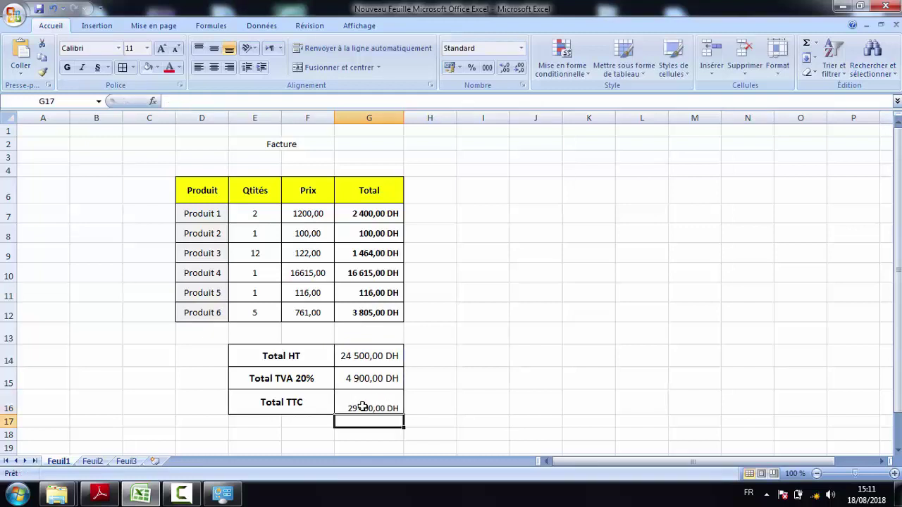
Step: Centre the Total TTC amount in G16 vertically and horizontally, make it bold and enlarge its font by two size increments
click(358, 404)
click(214, 48)
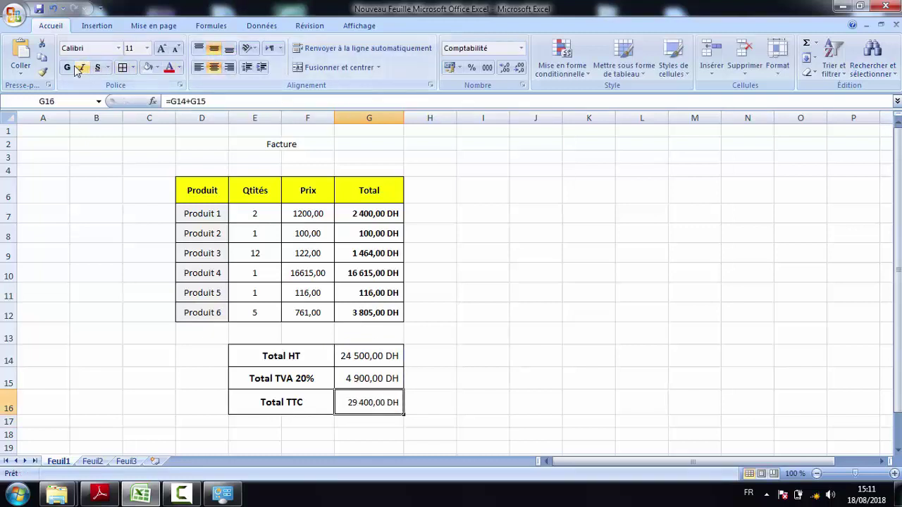
click(67, 67)
click(161, 48)
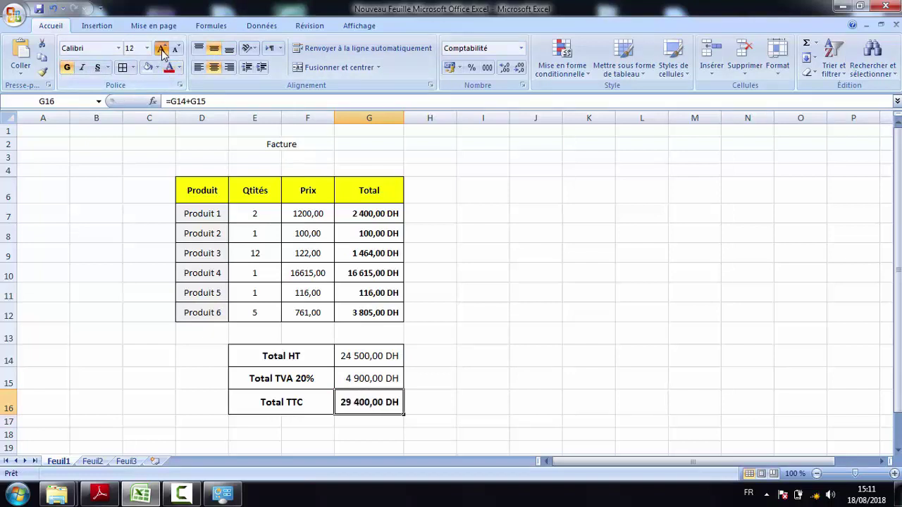
click(161, 48)
click(494, 346)
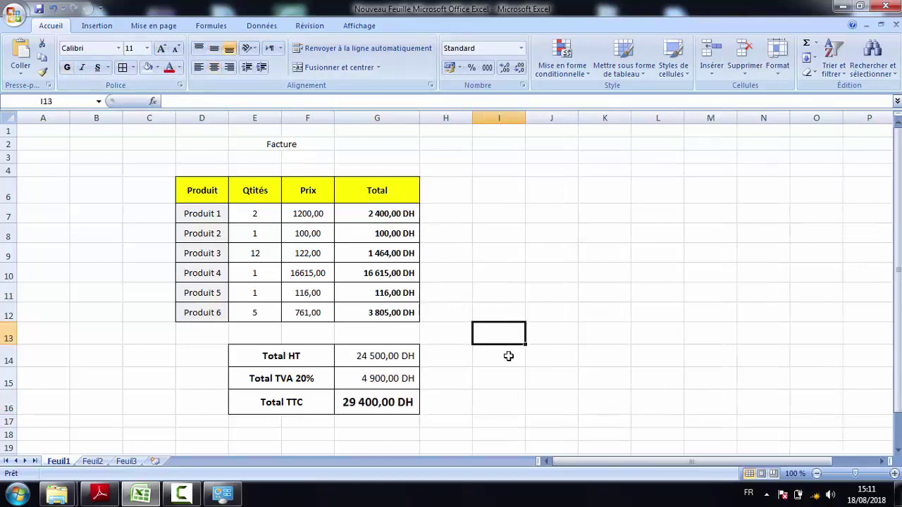
mouse_move(187, 491)
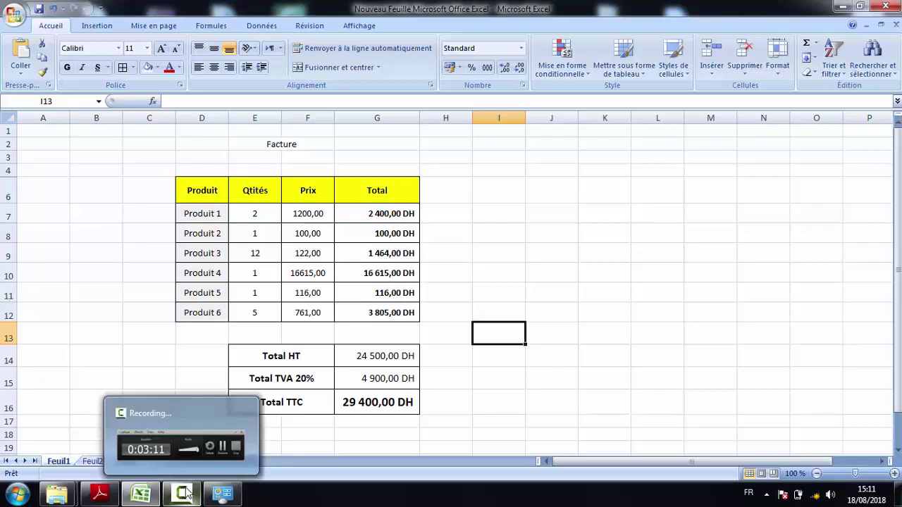